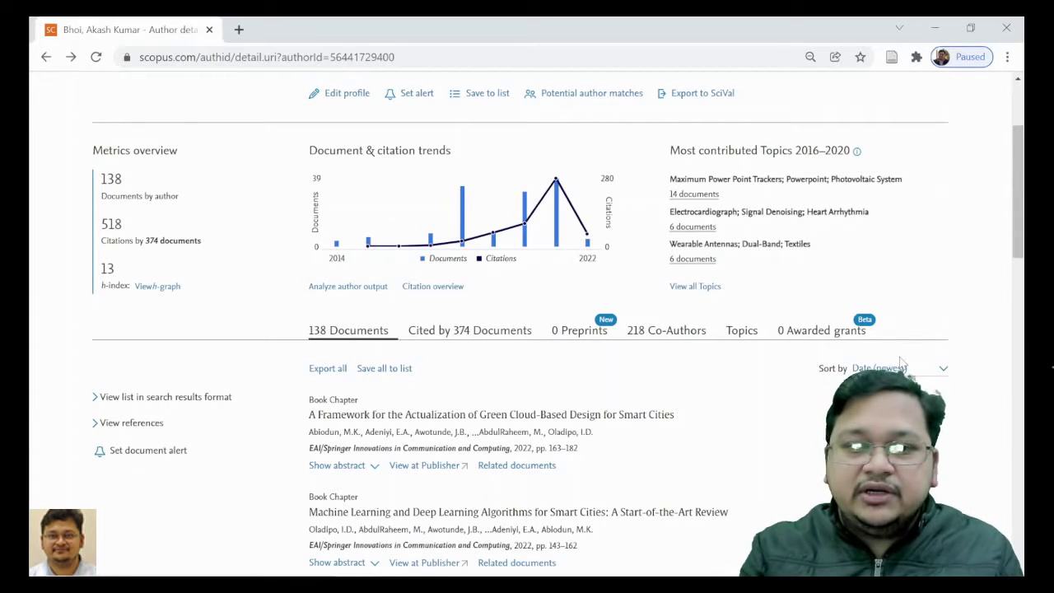
Show the author's 138 documents in search results format.
scroll(908, 361, up, 2)
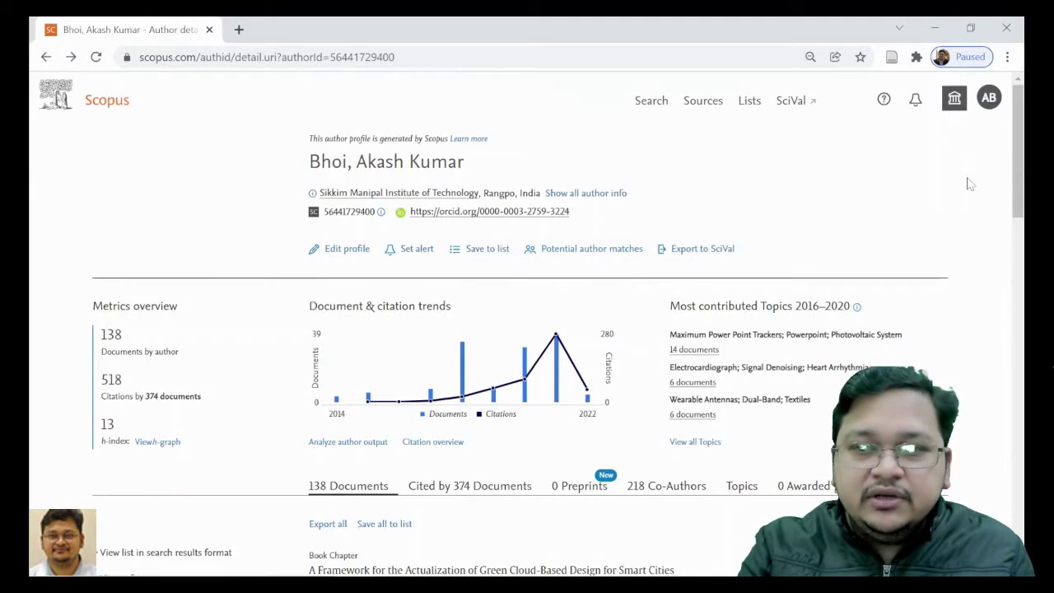
scroll(927, 223, down, 1)
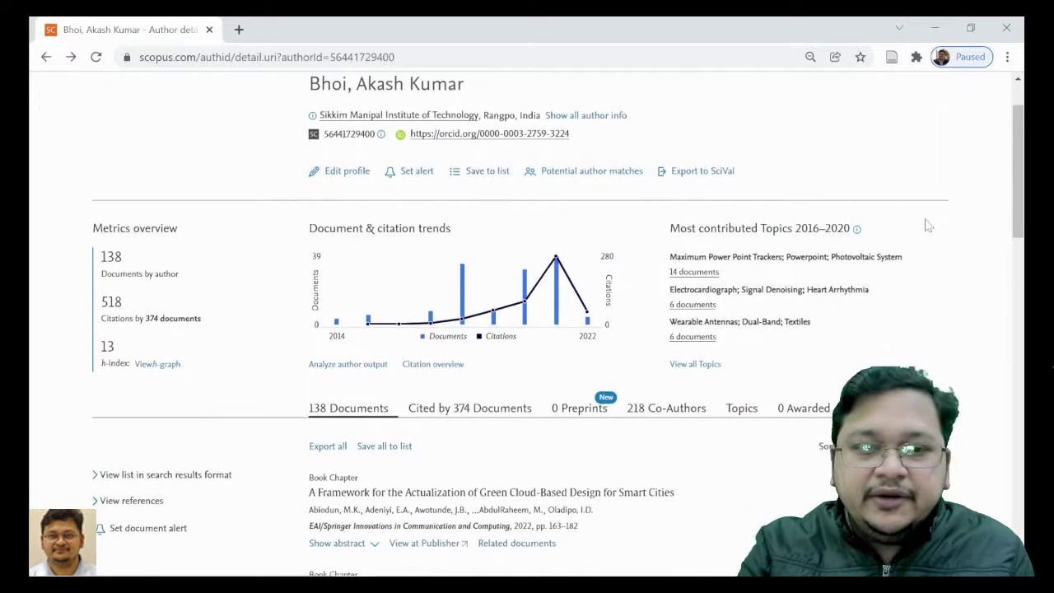
scroll(430, 261, down, 2)
scroll(435, 287, up, 3)
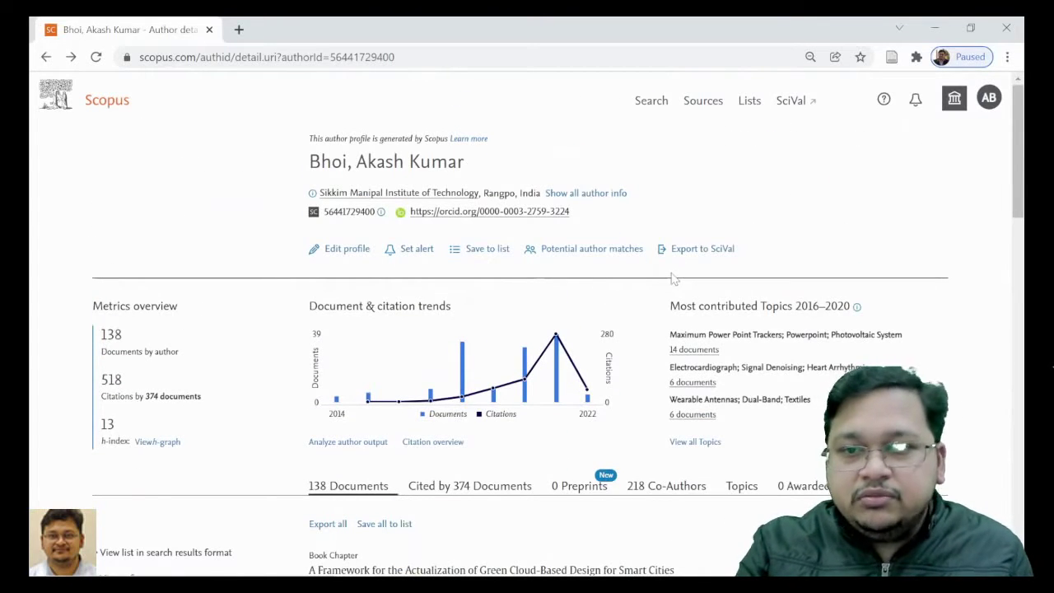
scroll(714, 265, down, 1)
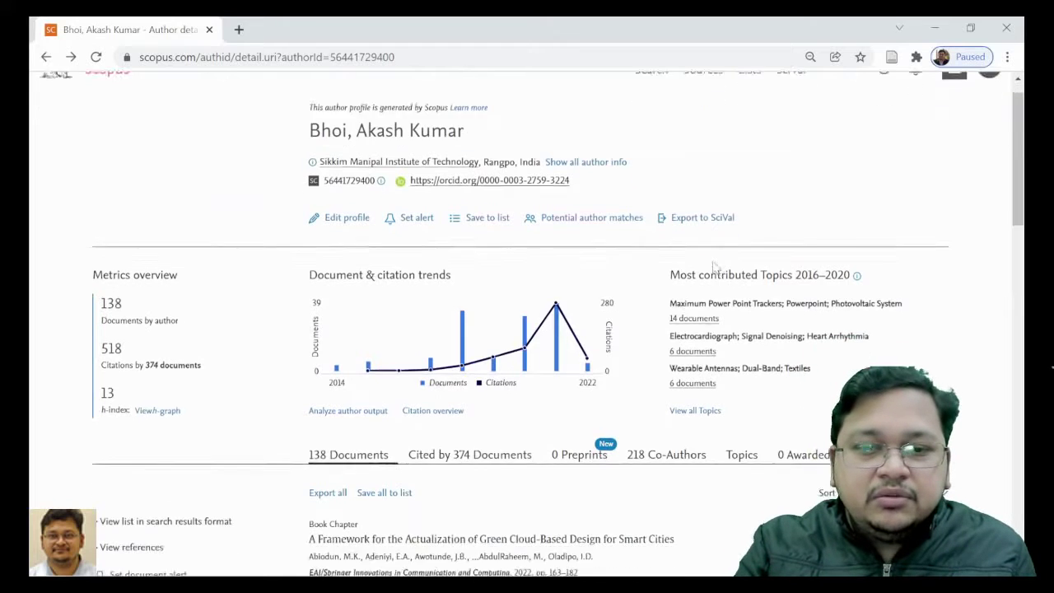
scroll(715, 265, down, 2)
click(177, 398)
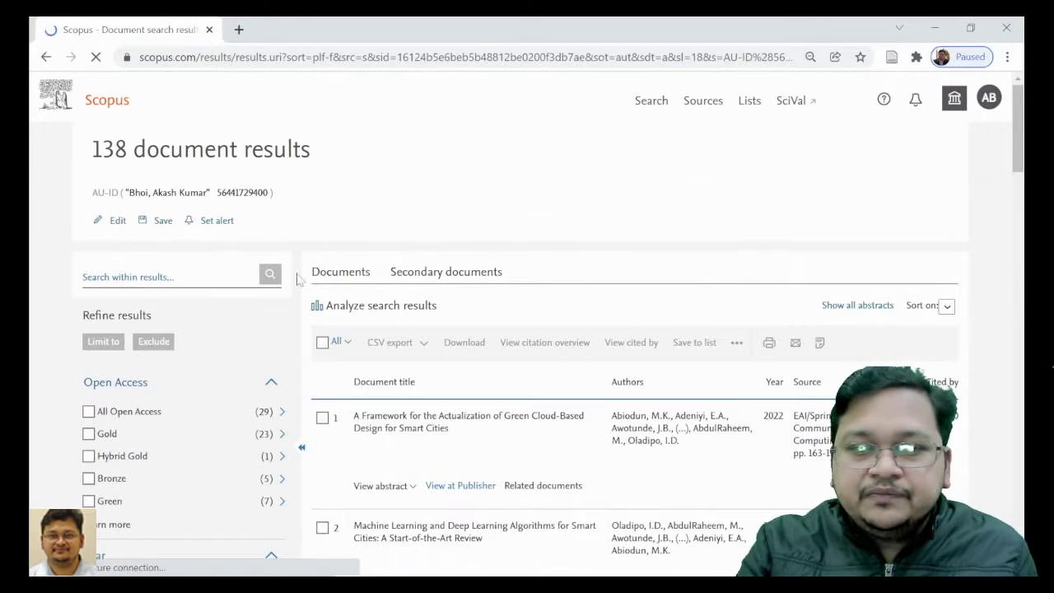
Scroll through the newest-first results list and its refine filters.
scroll(466, 335, down, 3)
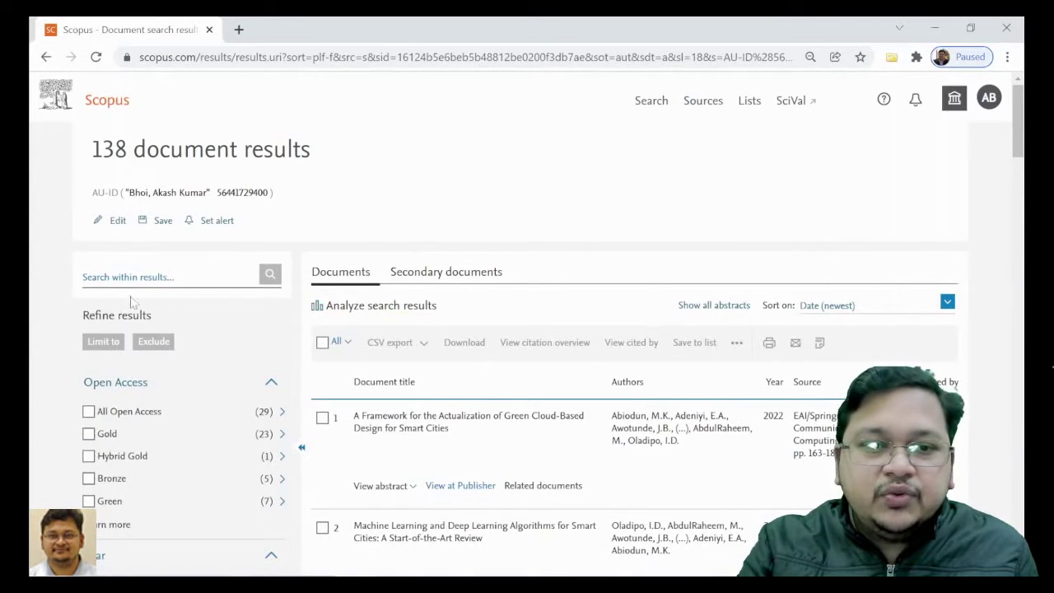
scroll(206, 354, down, 1)
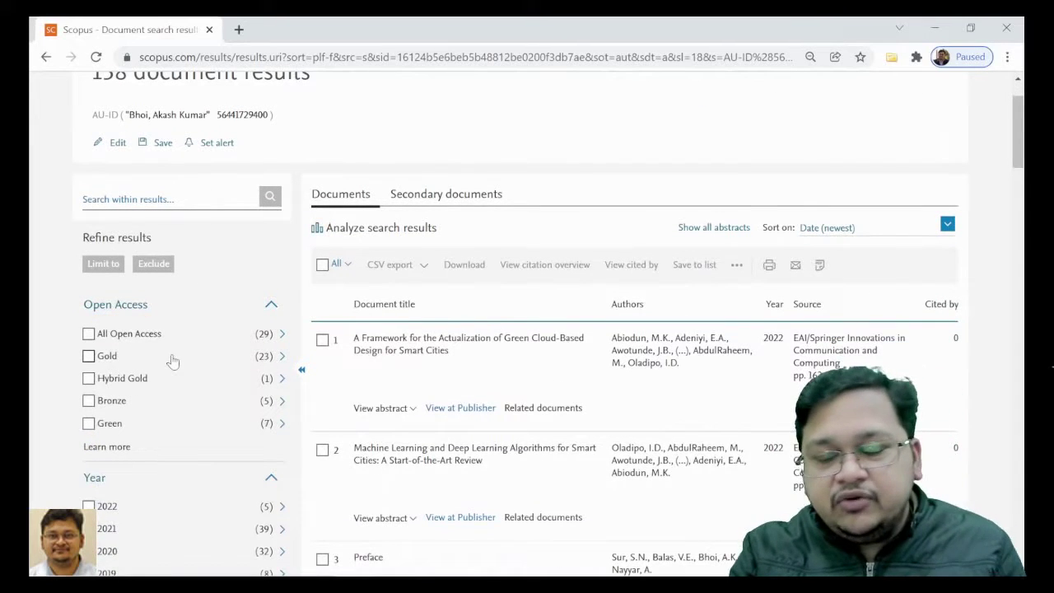
scroll(173, 360, down, 7)
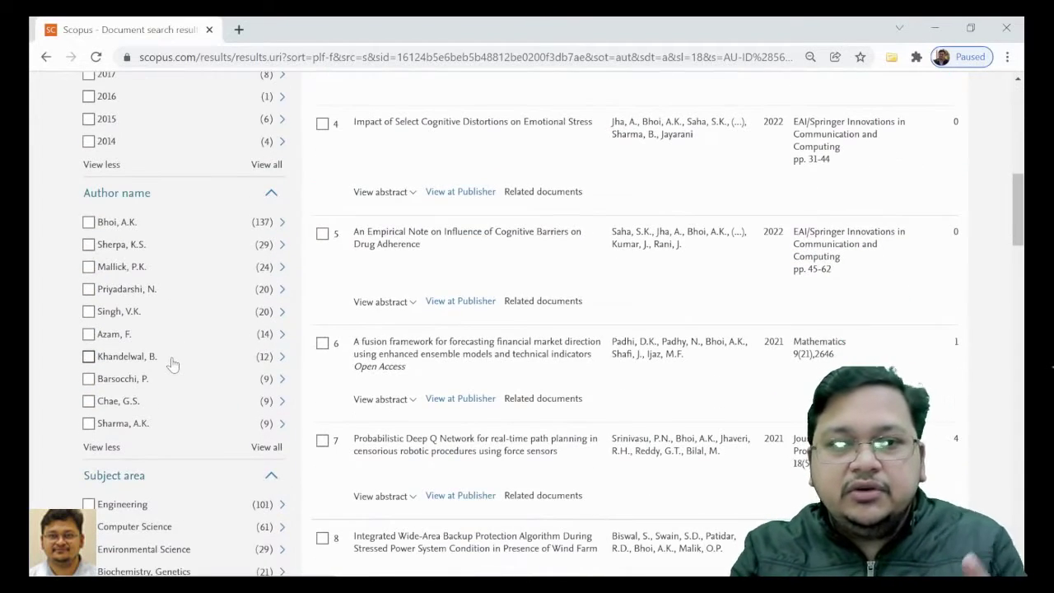
scroll(173, 362, down, 4)
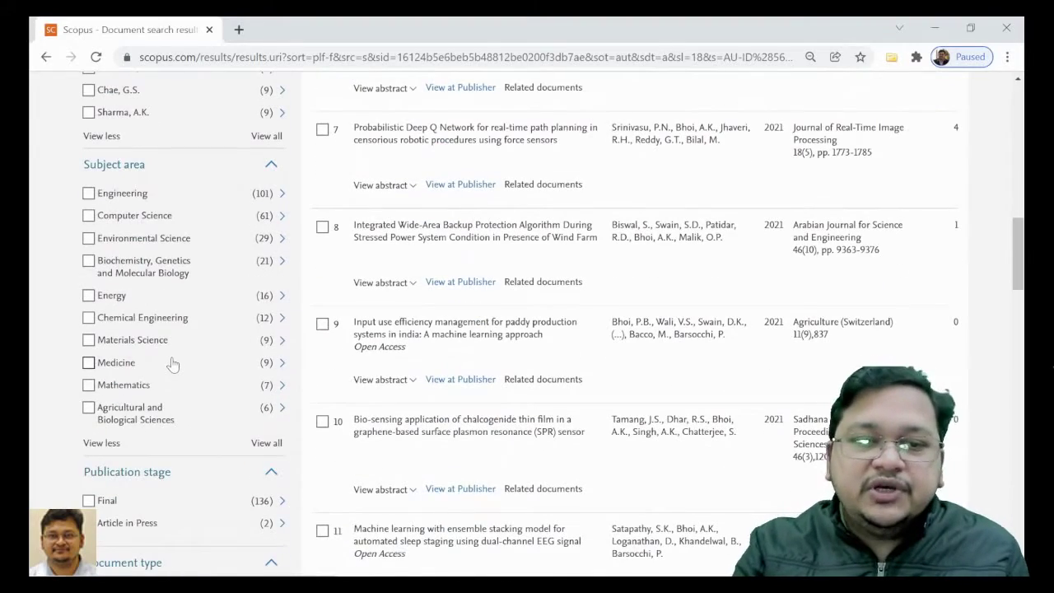
scroll(173, 363, down, 4)
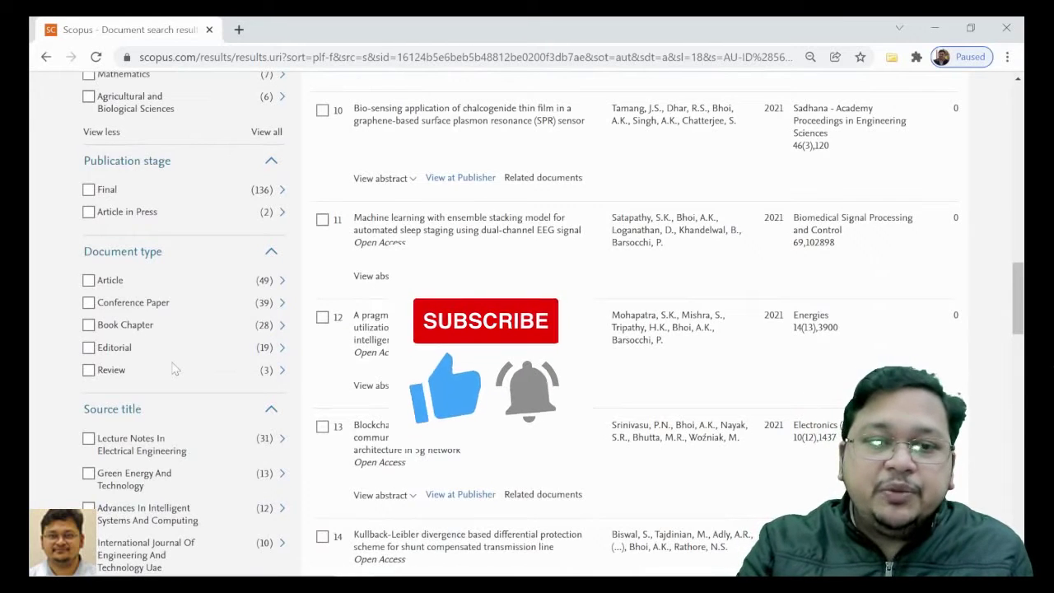
scroll(195, 419, up, 3)
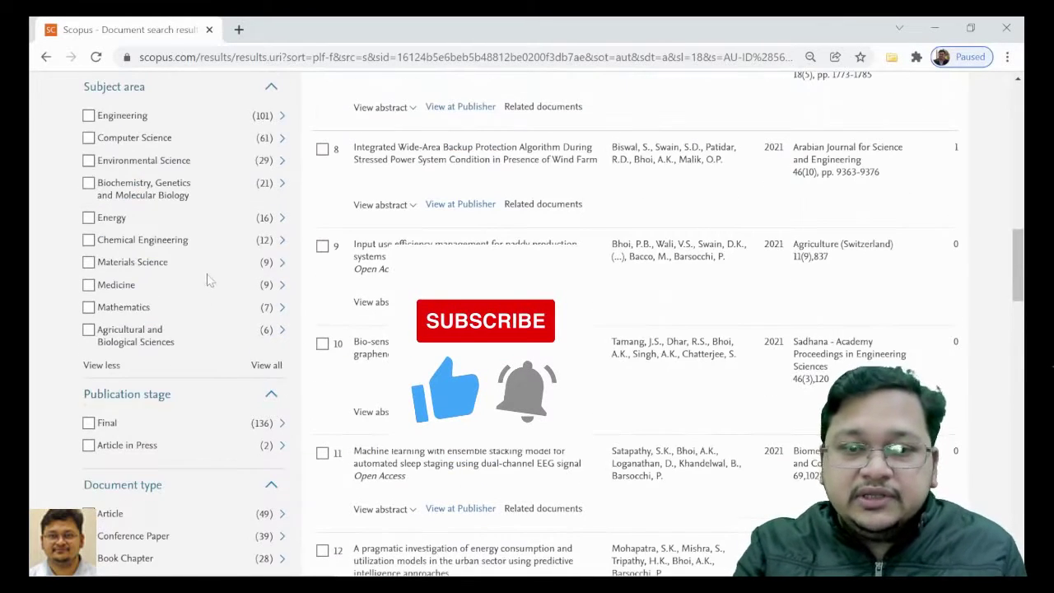
scroll(201, 360, up, 3)
scroll(235, 360, up, 3)
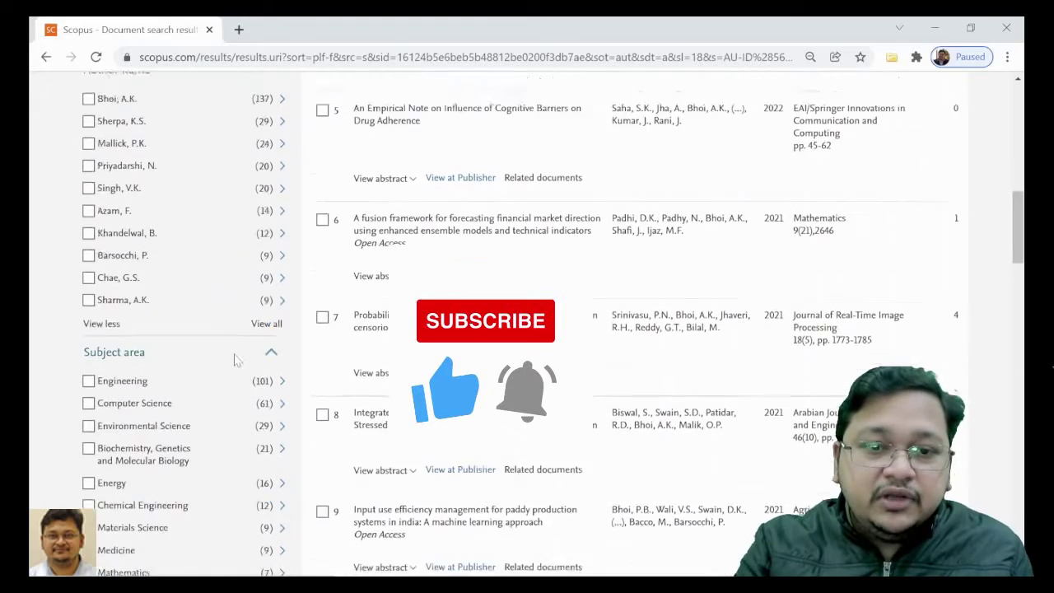
scroll(236, 345, down, 10)
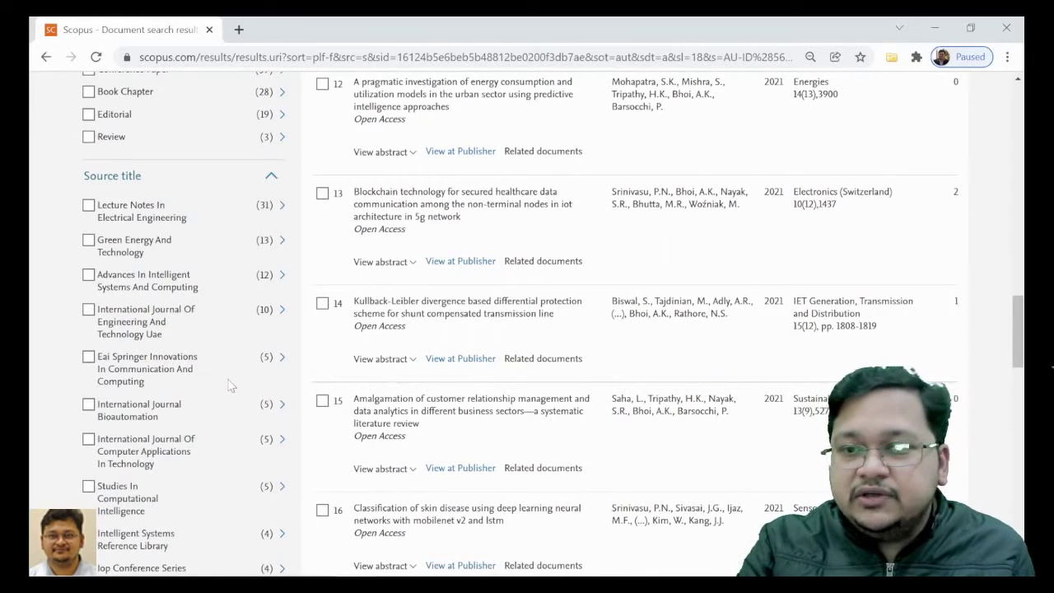
scroll(231, 385, up, 15)
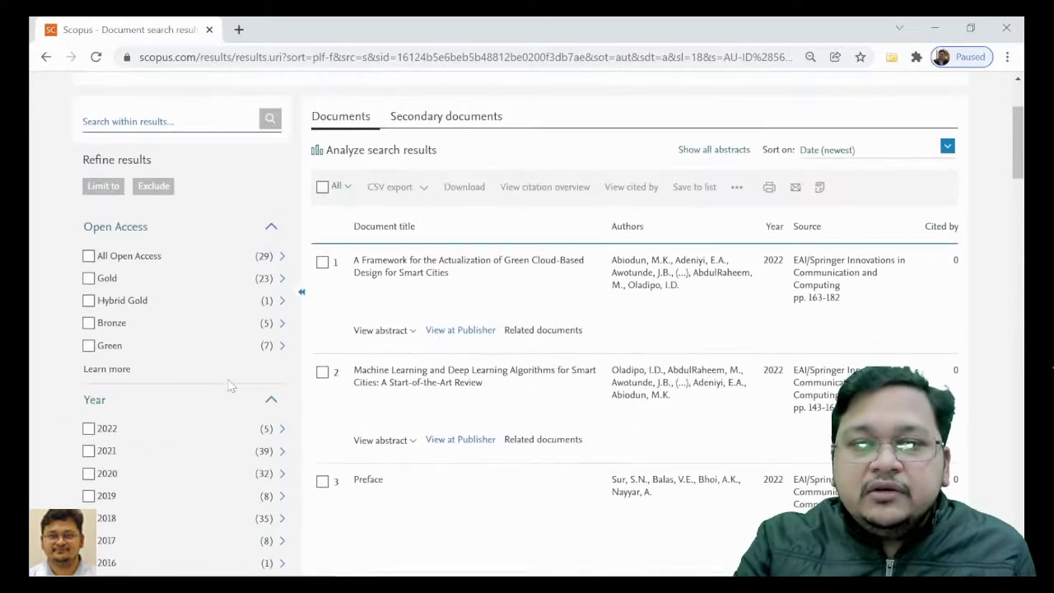
scroll(230, 385, up, 2)
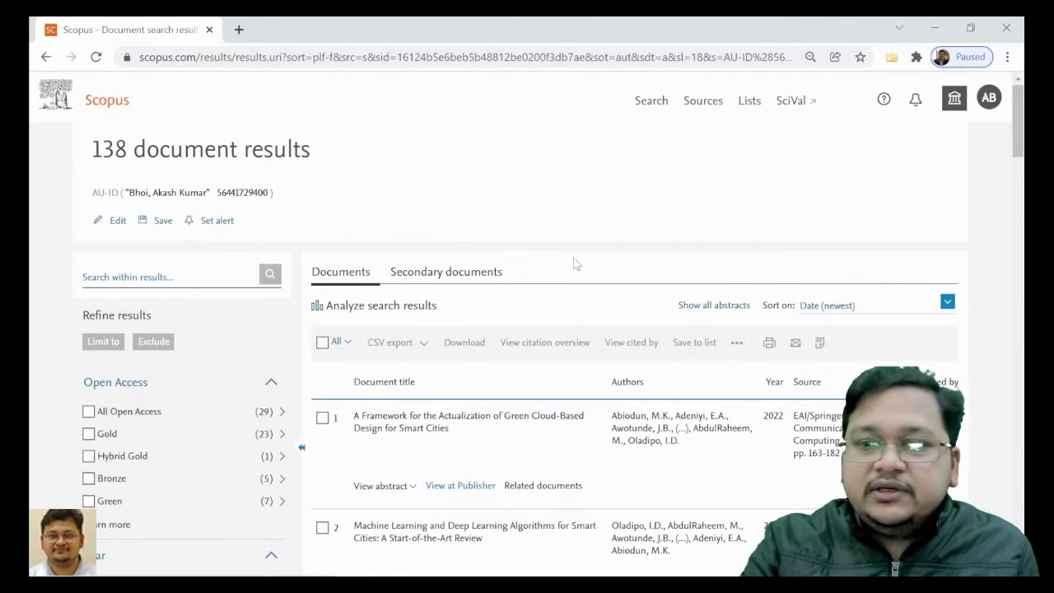
scroll(575, 263, down, 1)
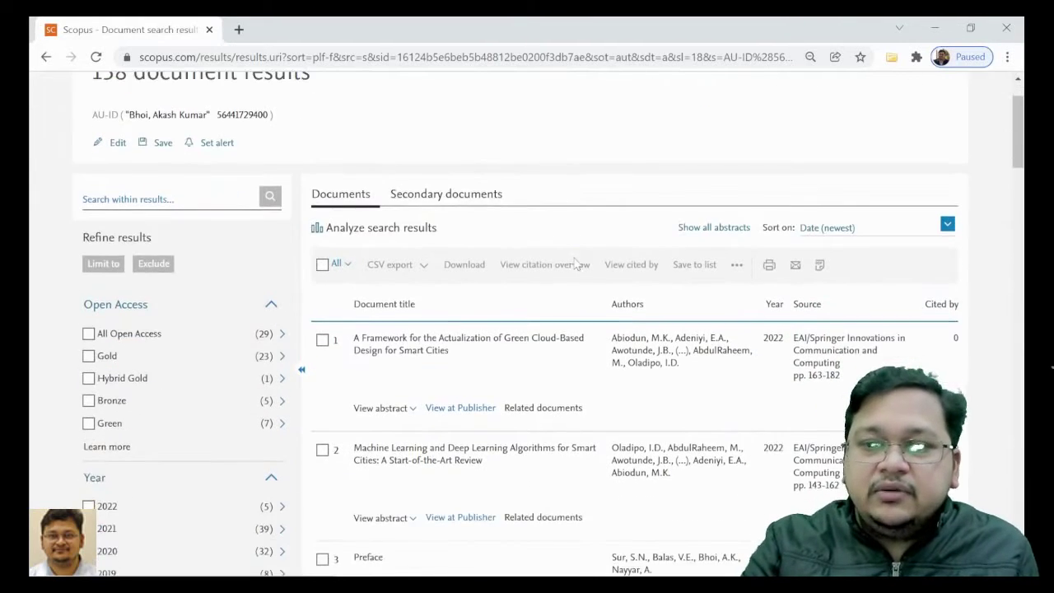
Select all 138 documents and bring up the CSV export settings.
click(322, 265)
scroll(437, 324, down, 8)
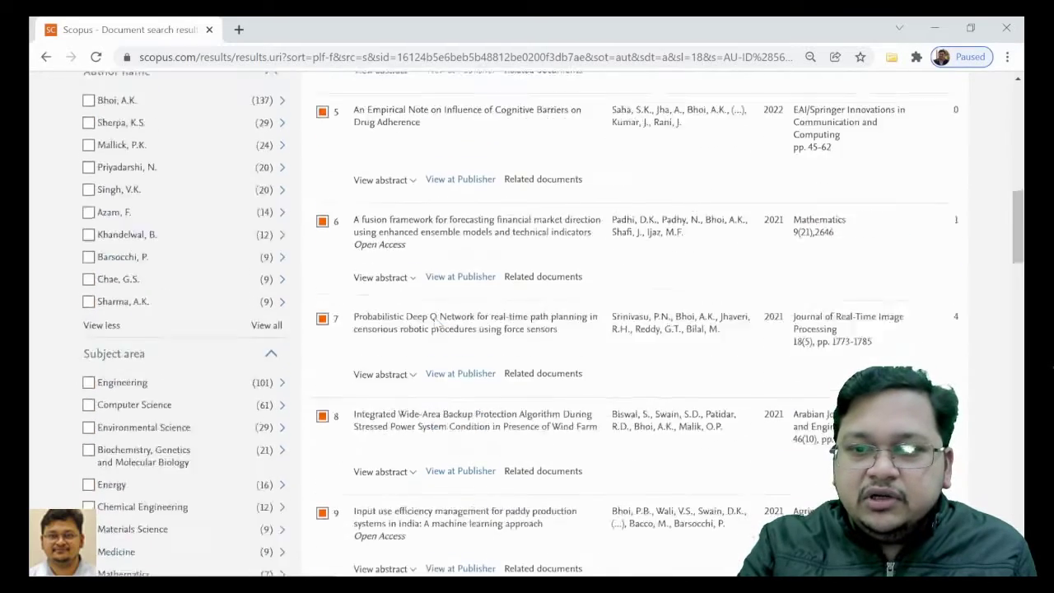
scroll(438, 323, down, 15)
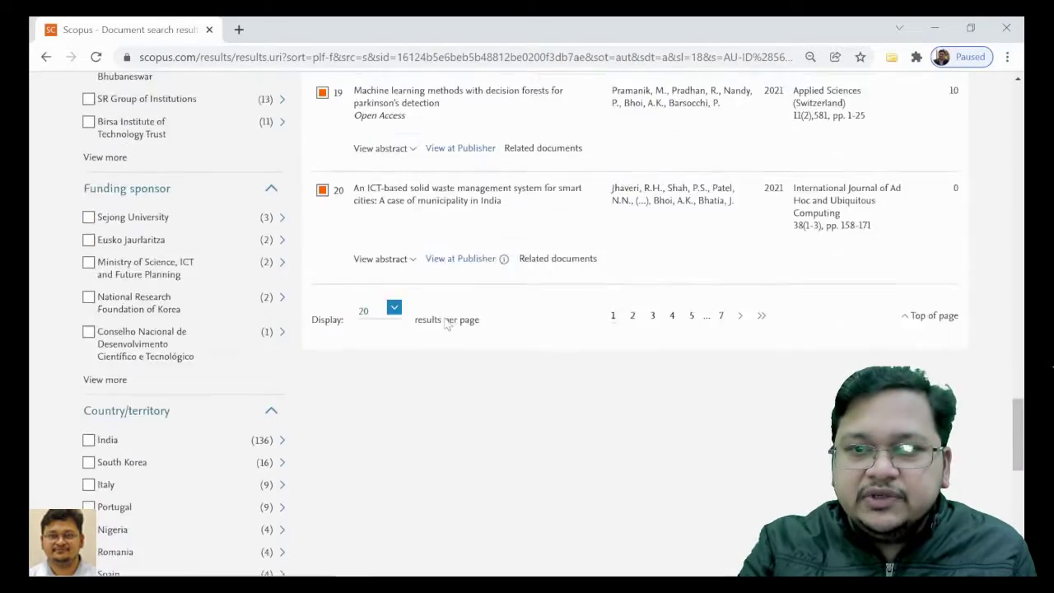
scroll(445, 323, up, 1)
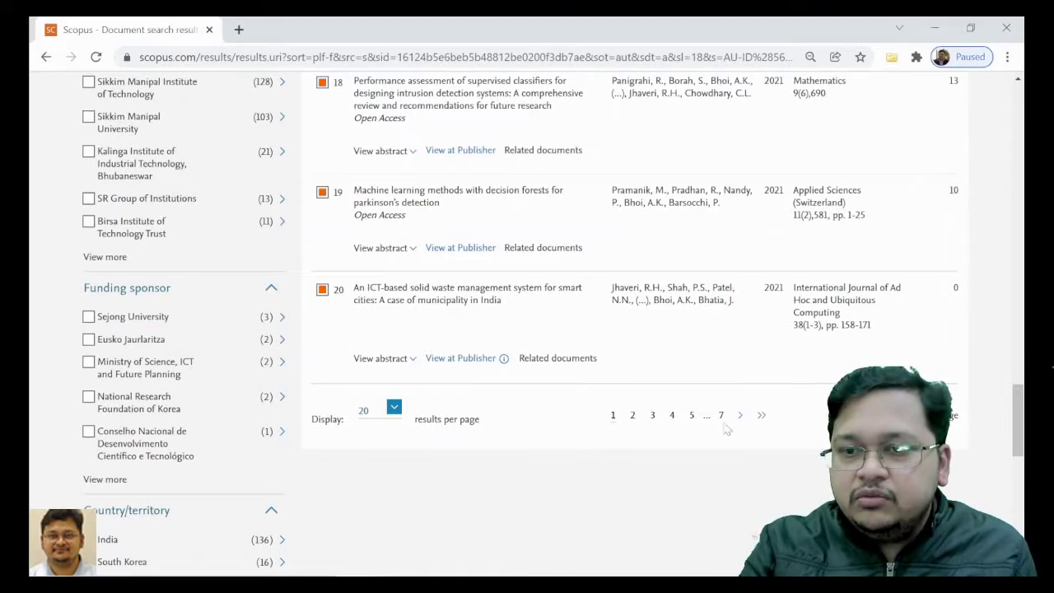
scroll(568, 428, up, 8)
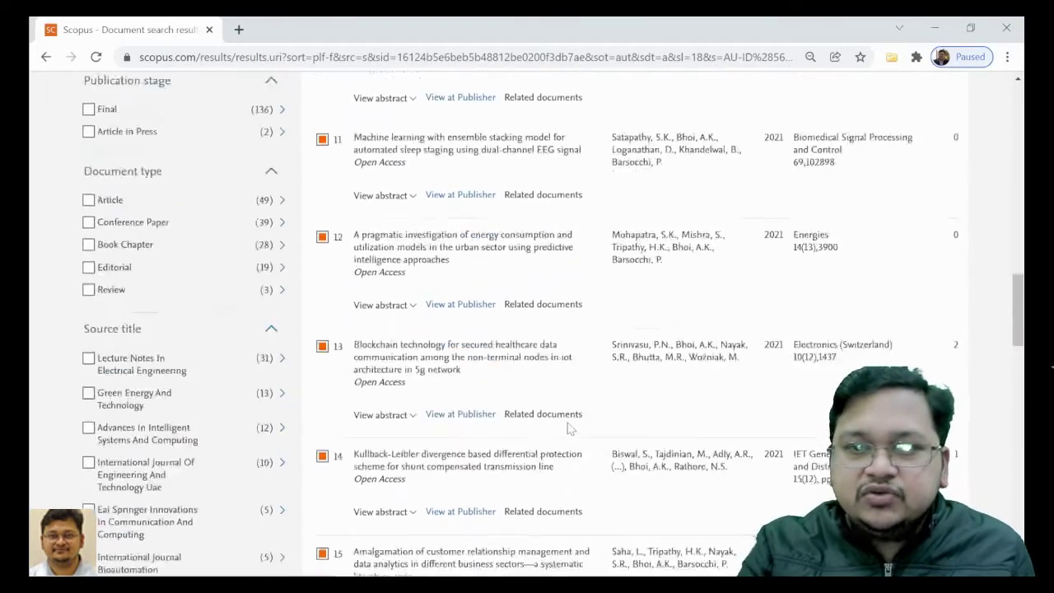
scroll(568, 428, up, 15)
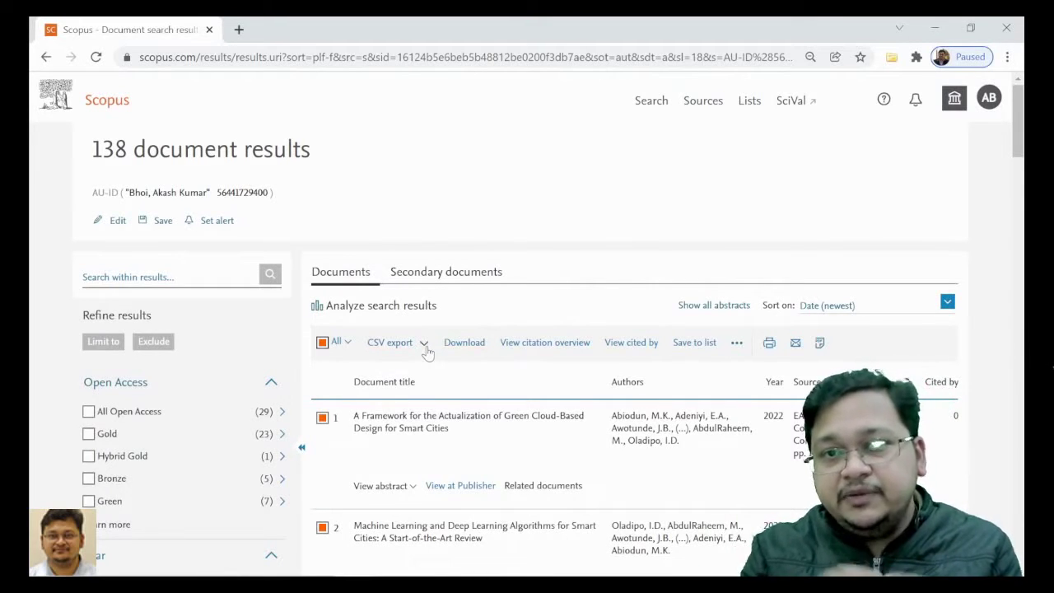
click(427, 349)
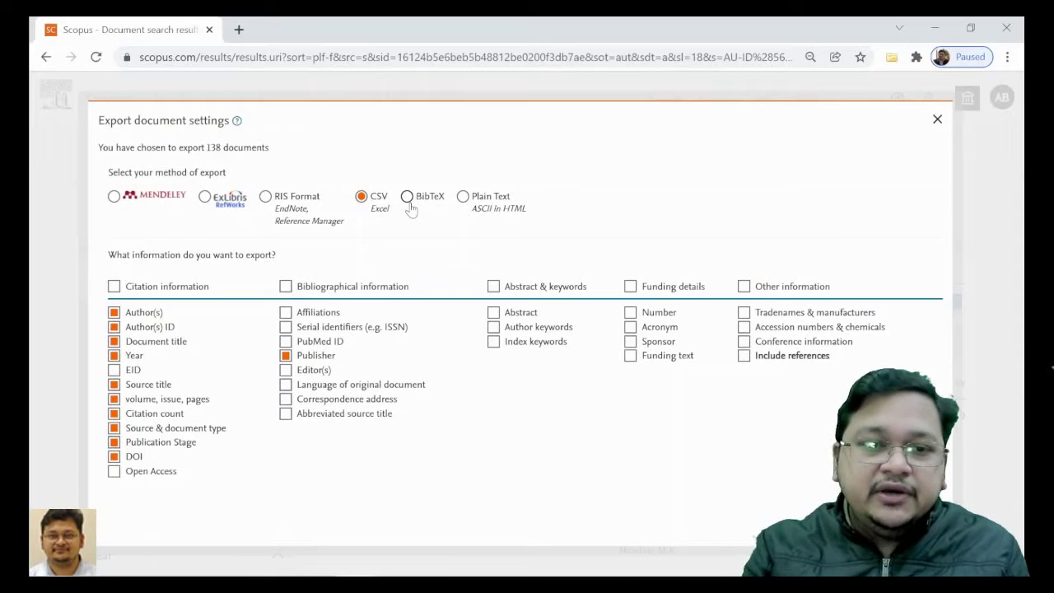
Add EID, Open Access, Affiliations, Editor(s), language, abbreviated source title, abstract and author keywords.
click(115, 370)
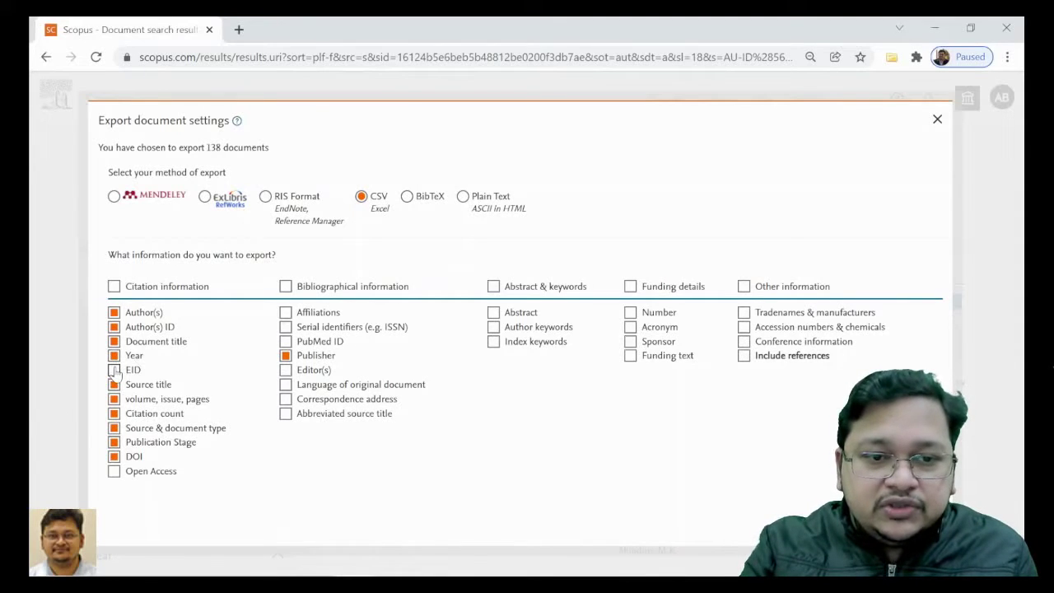
click(114, 471)
click(285, 312)
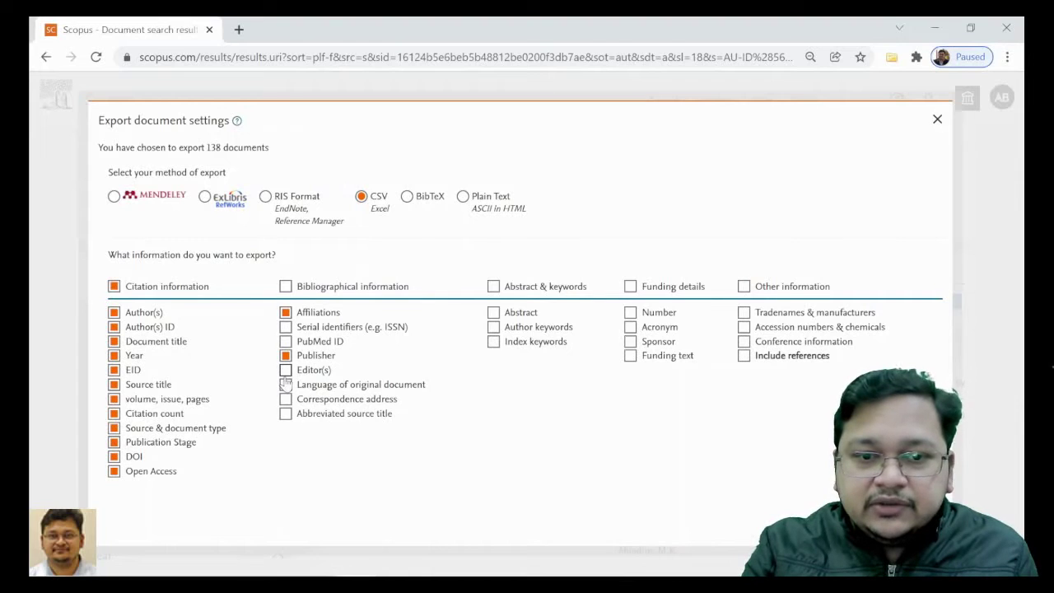
click(285, 369)
click(285, 384)
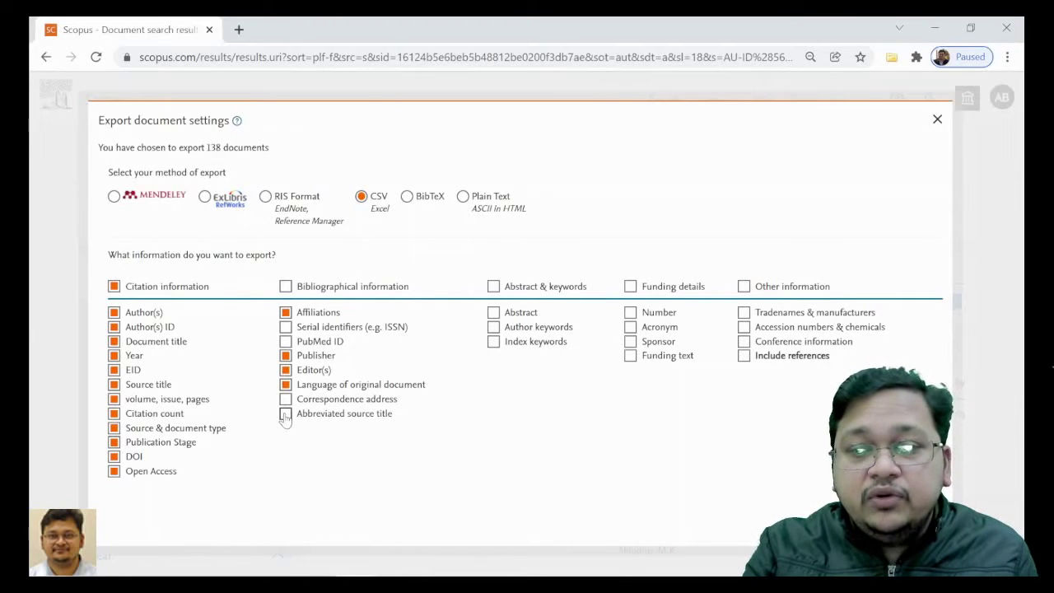
click(284, 414)
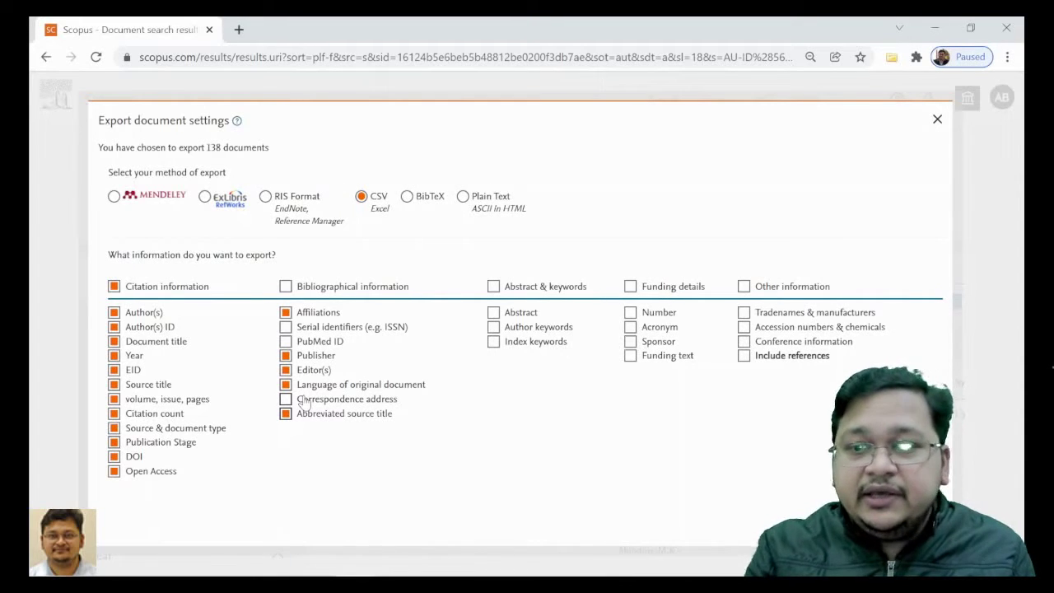
click(493, 313)
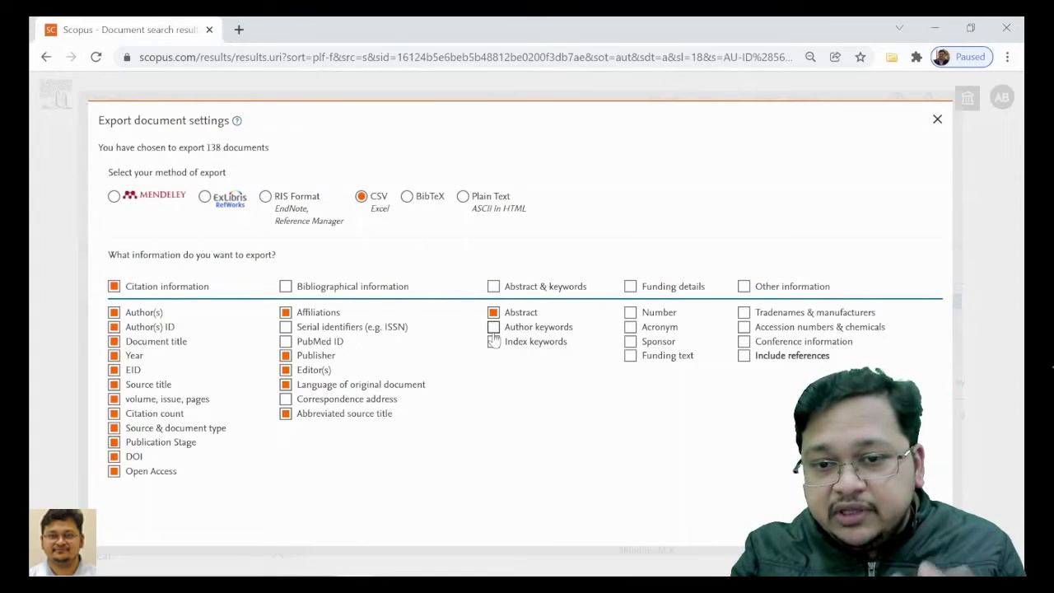
click(493, 327)
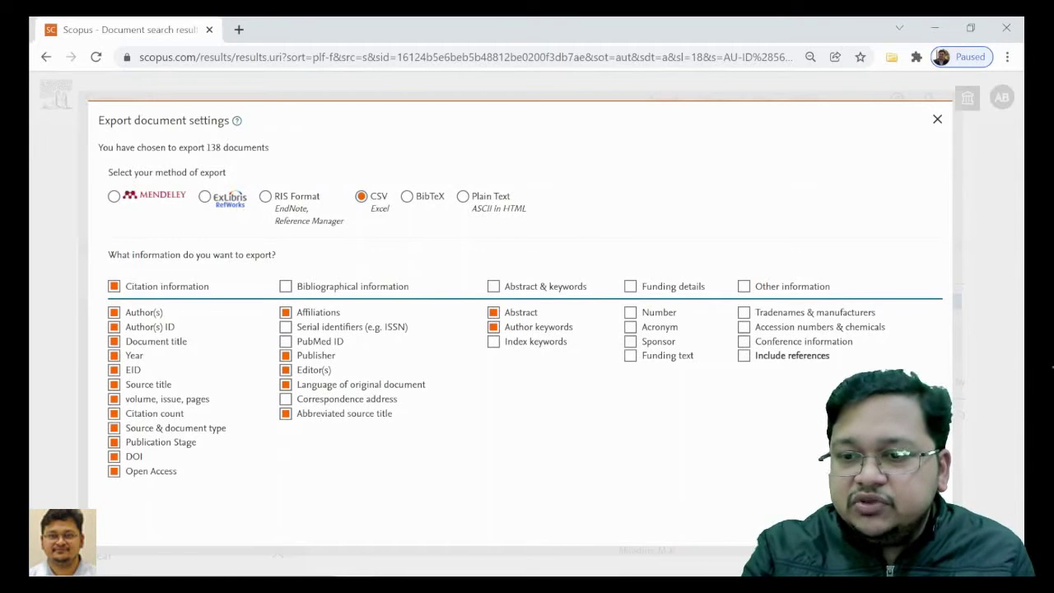
Export the CSV, open scopus.csv in Excel and dismiss Document Recovery.
click(757, 522)
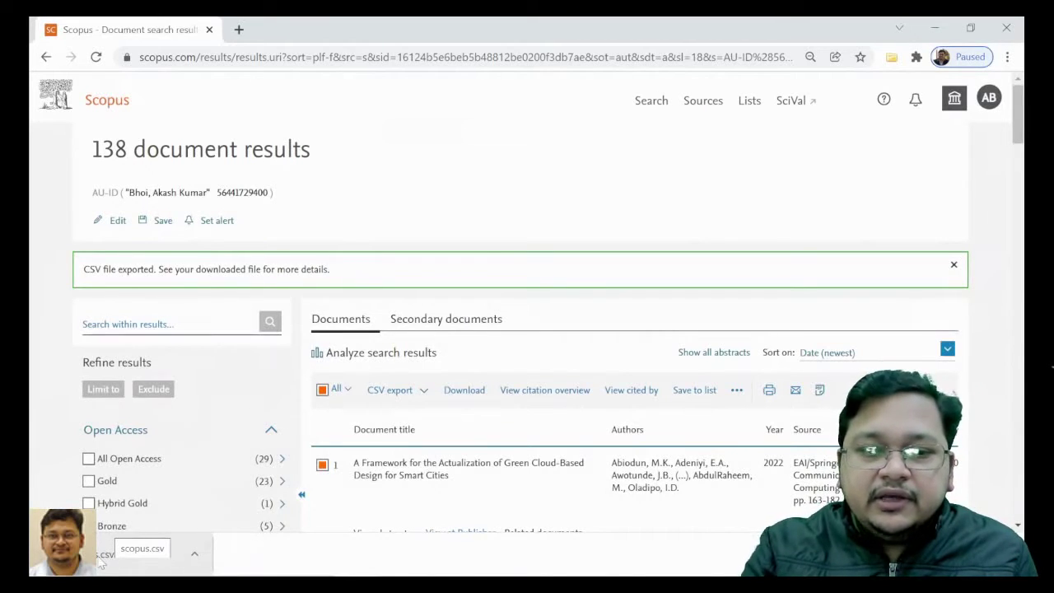
click(99, 558)
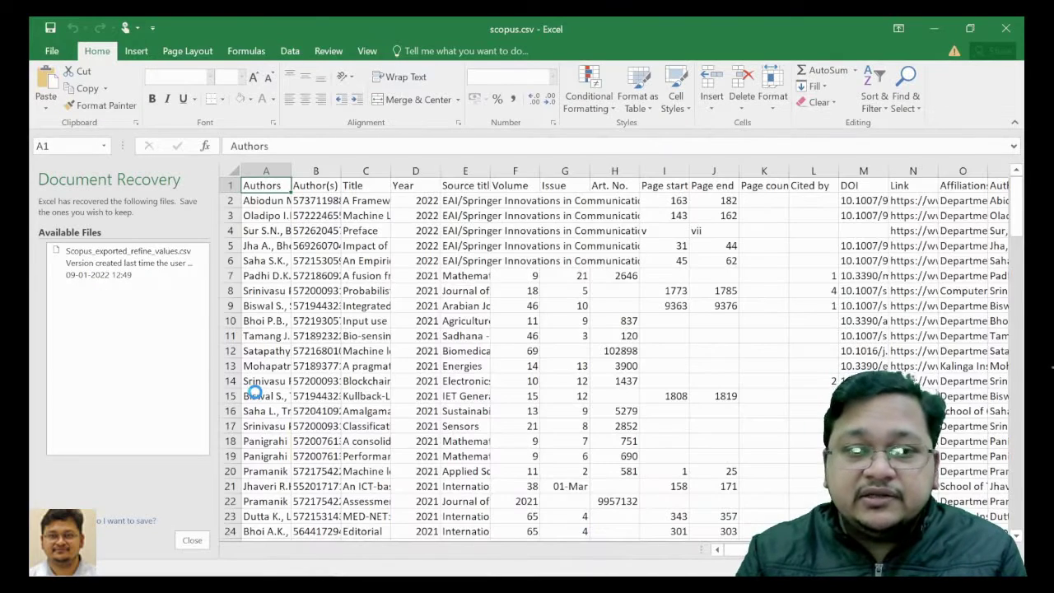
click(191, 539)
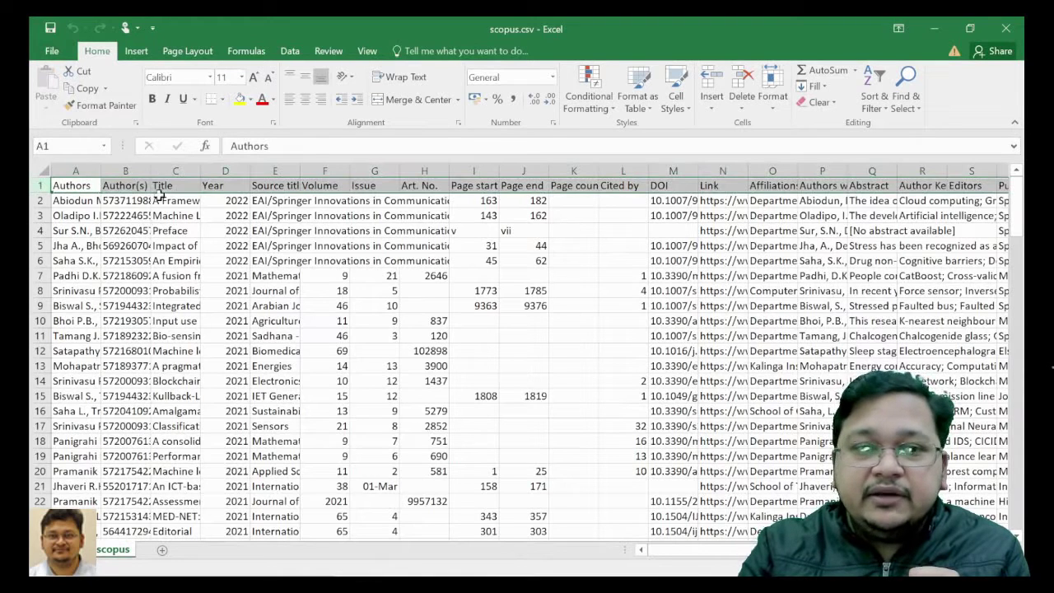
Turn on column filters and filter the Year column to 2021 only.
click(874, 104)
click(875, 181)
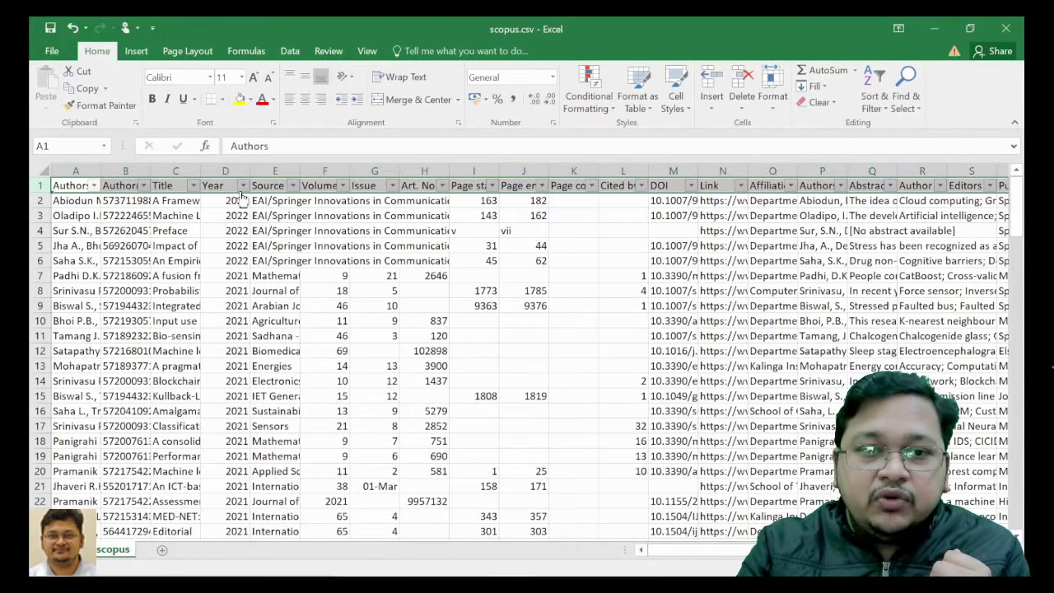
click(242, 185)
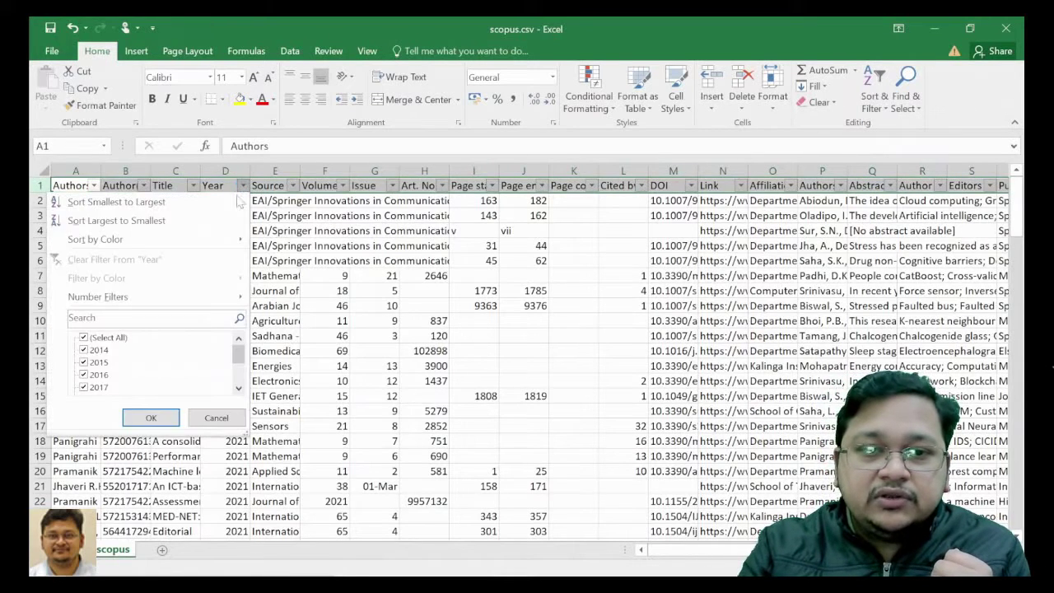
click(116, 338)
scroll(137, 368, down, 3)
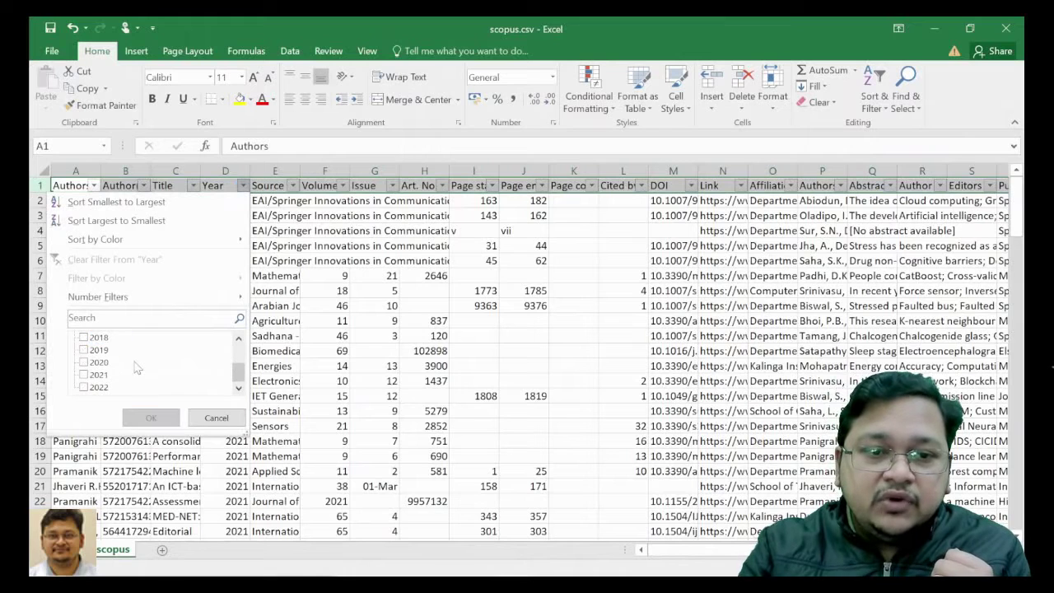
click(84, 387)
click(83, 375)
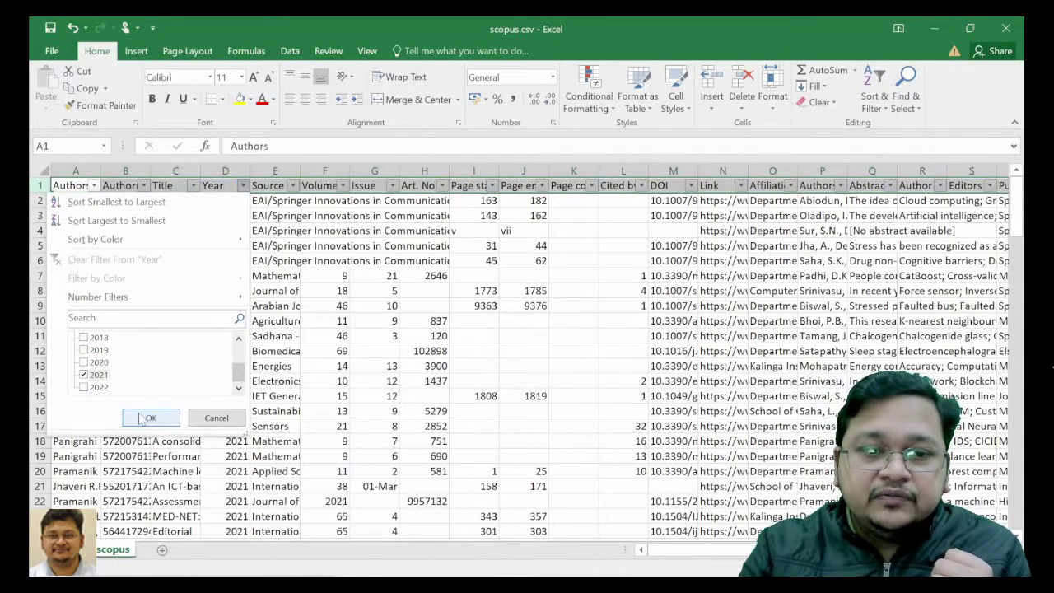
click(148, 417)
Review the 2021 rows and bring up the Document Type filter options.
scroll(165, 395, down, 2)
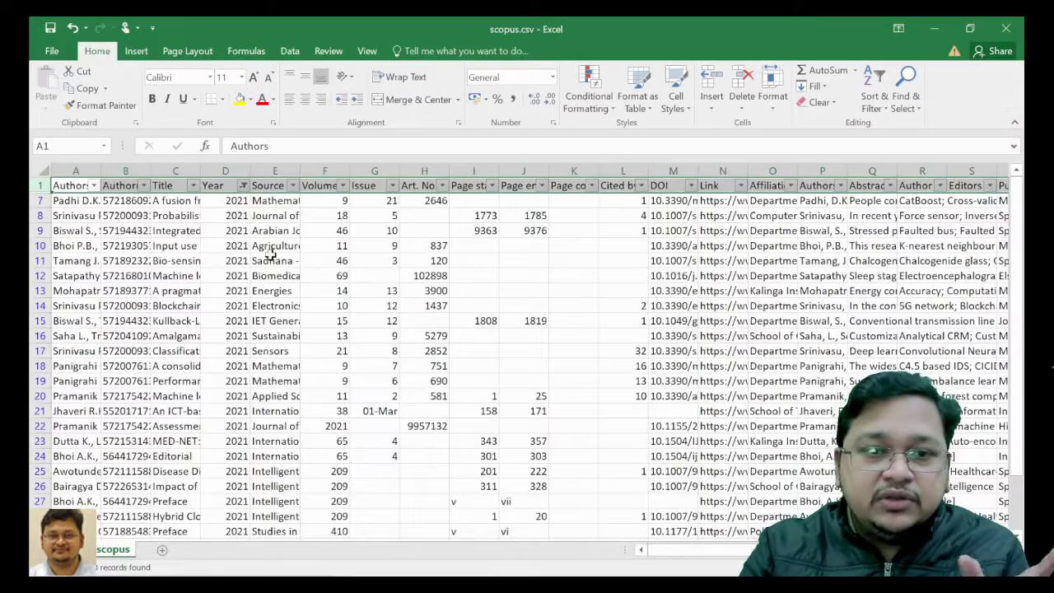
scroll(255, 288, down, 3)
scroll(243, 298, up, 3)
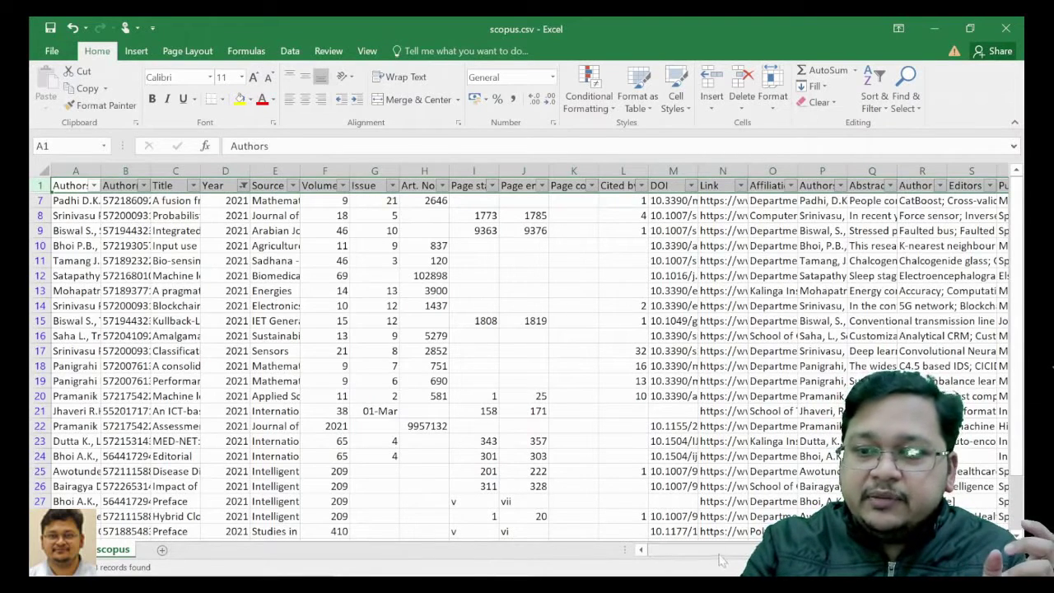
drag(683, 549, 706, 549)
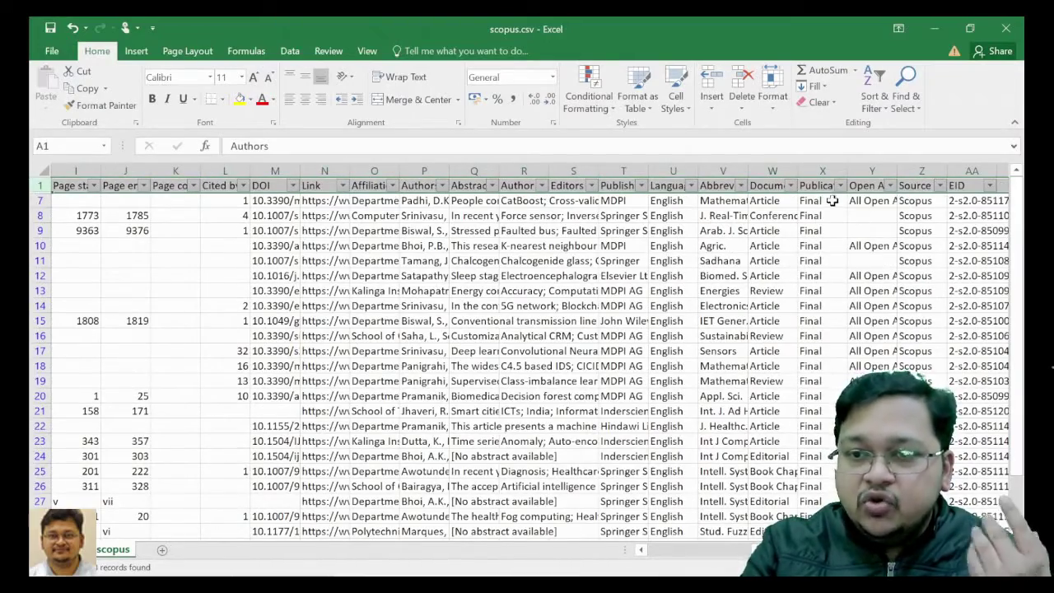
click(790, 186)
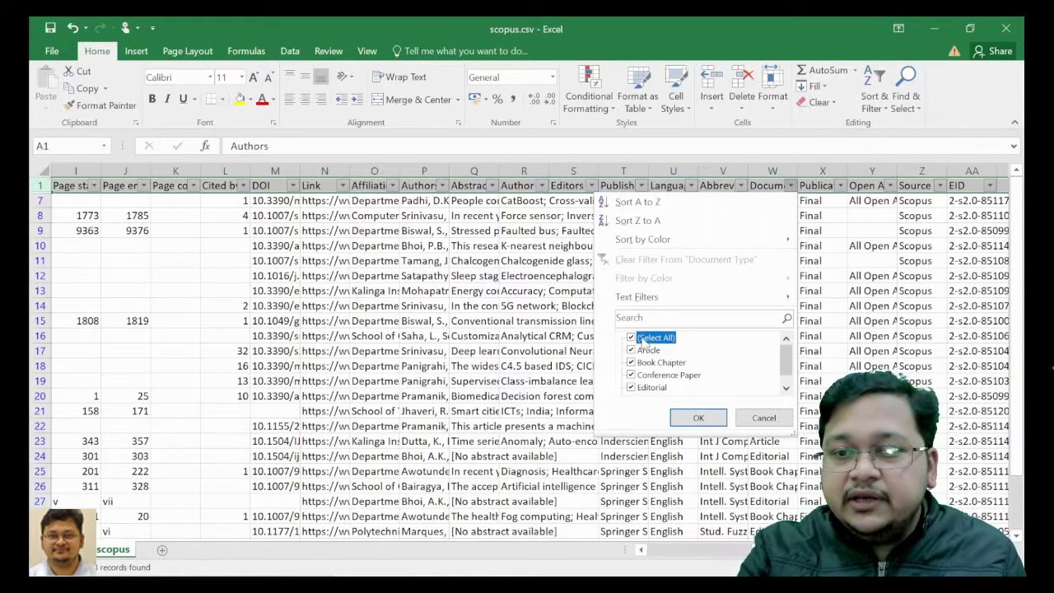
Keep only Article in the Document Type filter, then close scopus.csv.
click(690, 417)
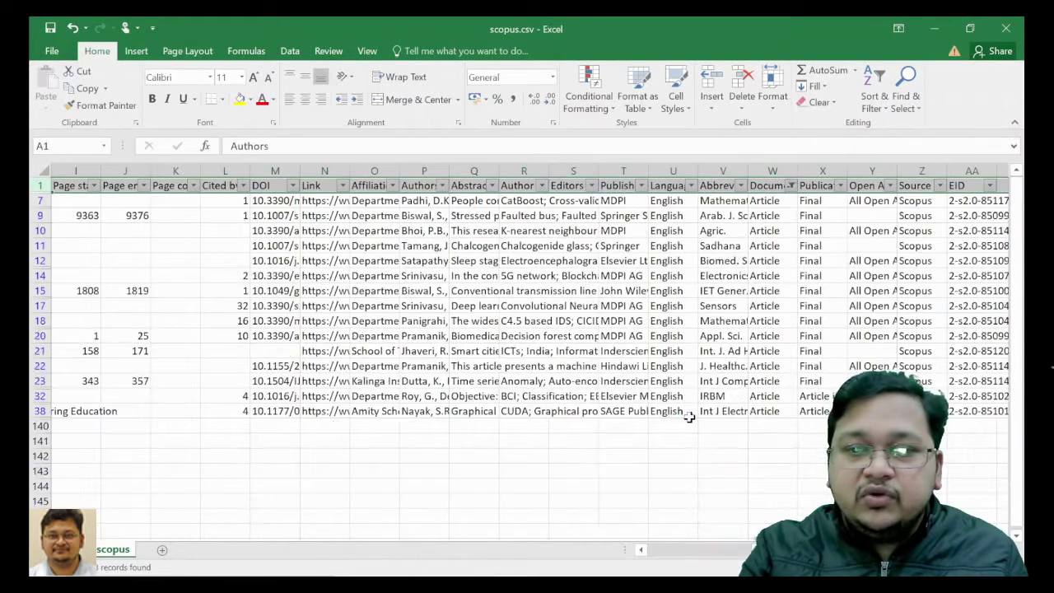
drag(688, 554, 637, 537)
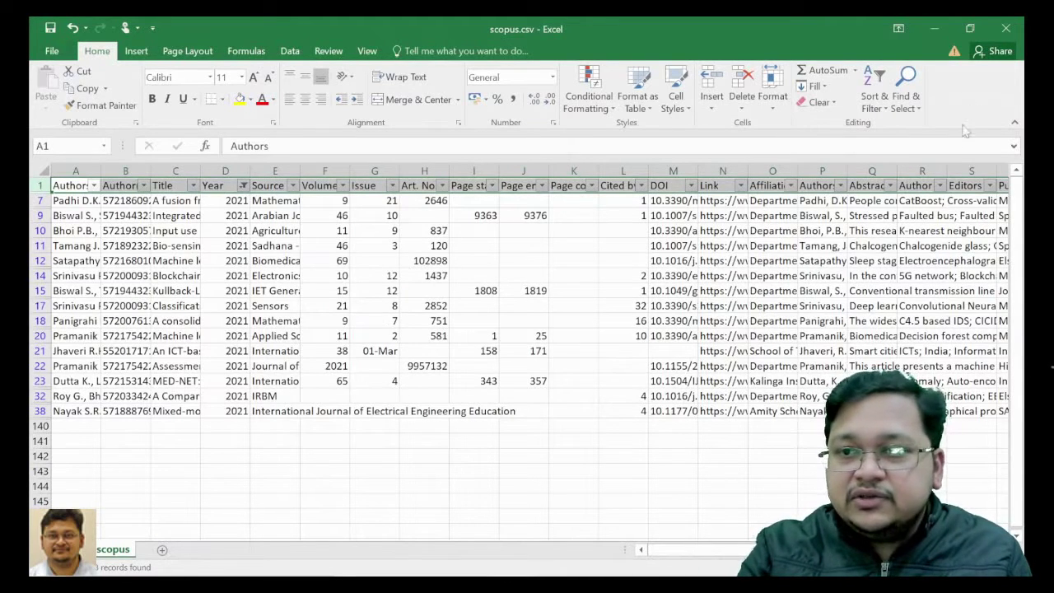
click(1005, 28)
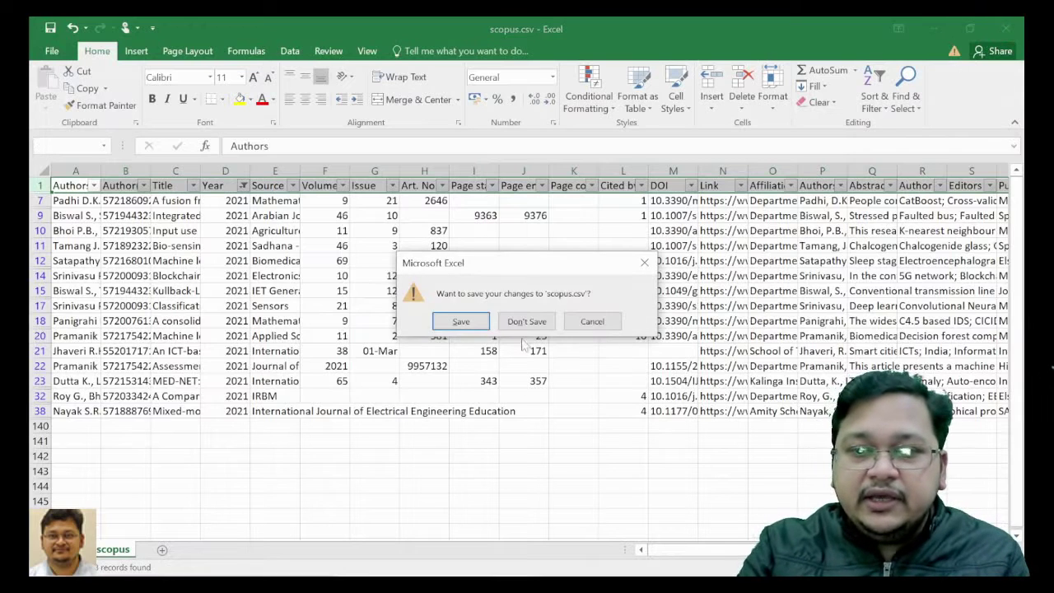
click(523, 321)
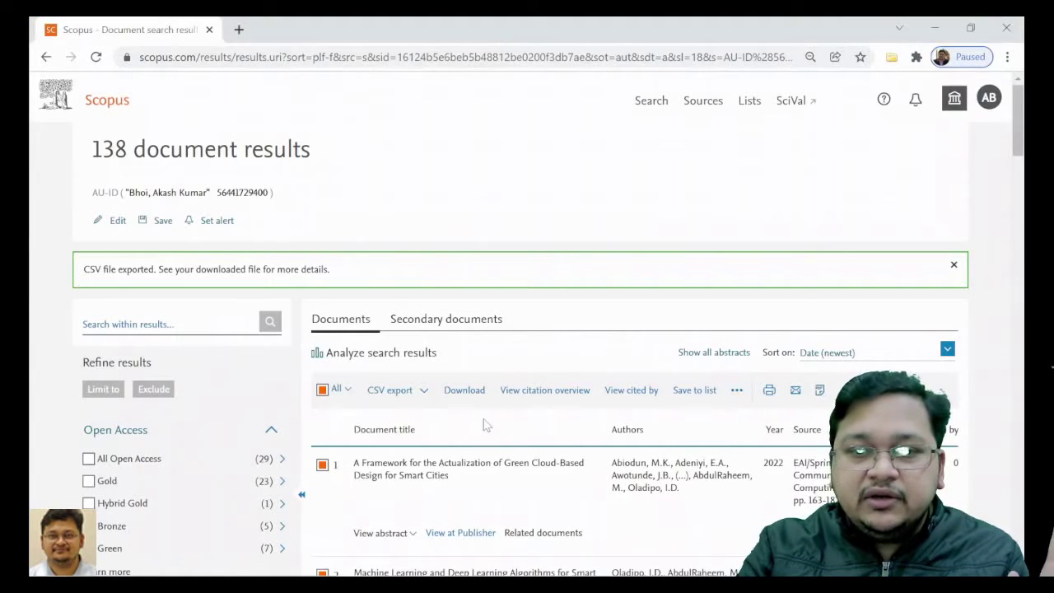
scroll(123, 241, down, 1)
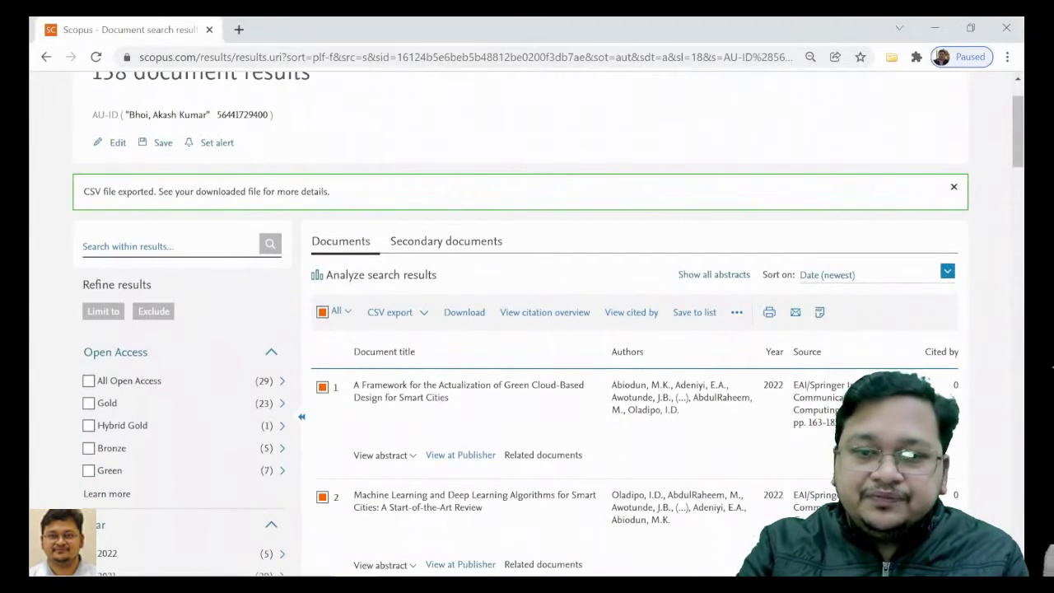
scroll(369, 391, down, 4)
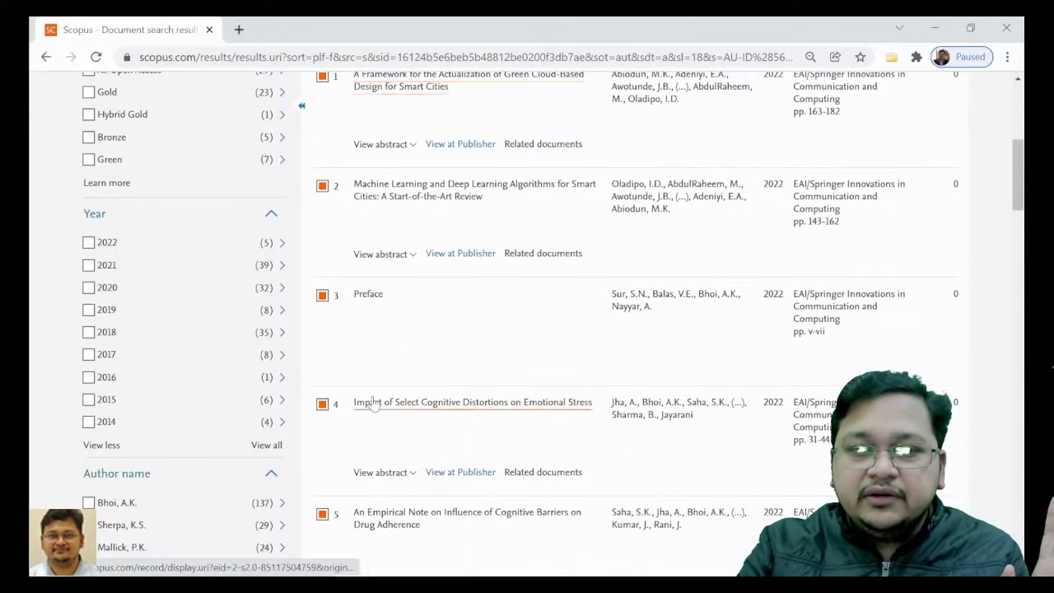
scroll(372, 402, up, 5)
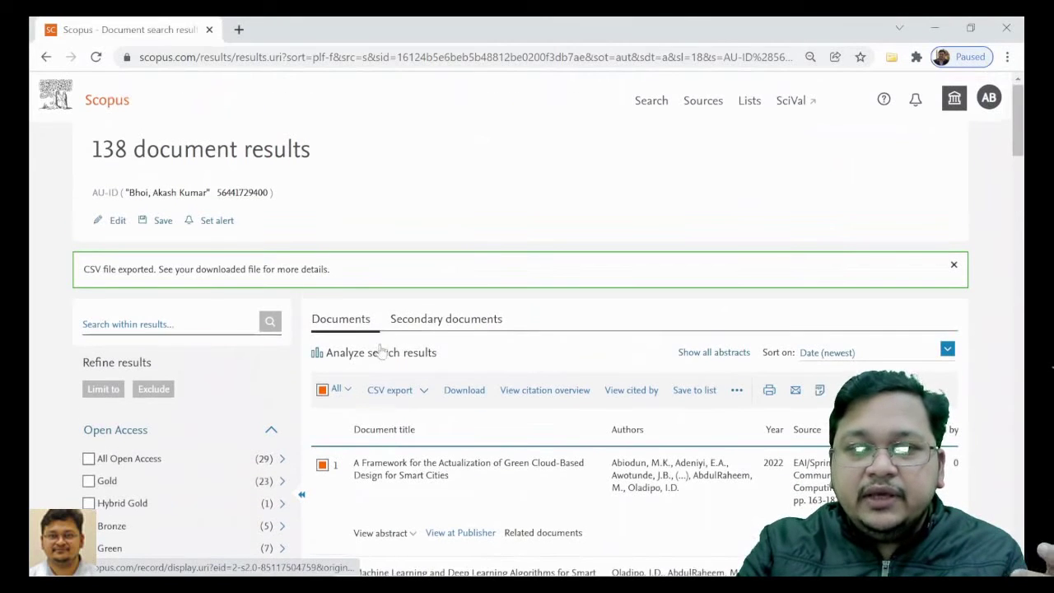
click(460, 395)
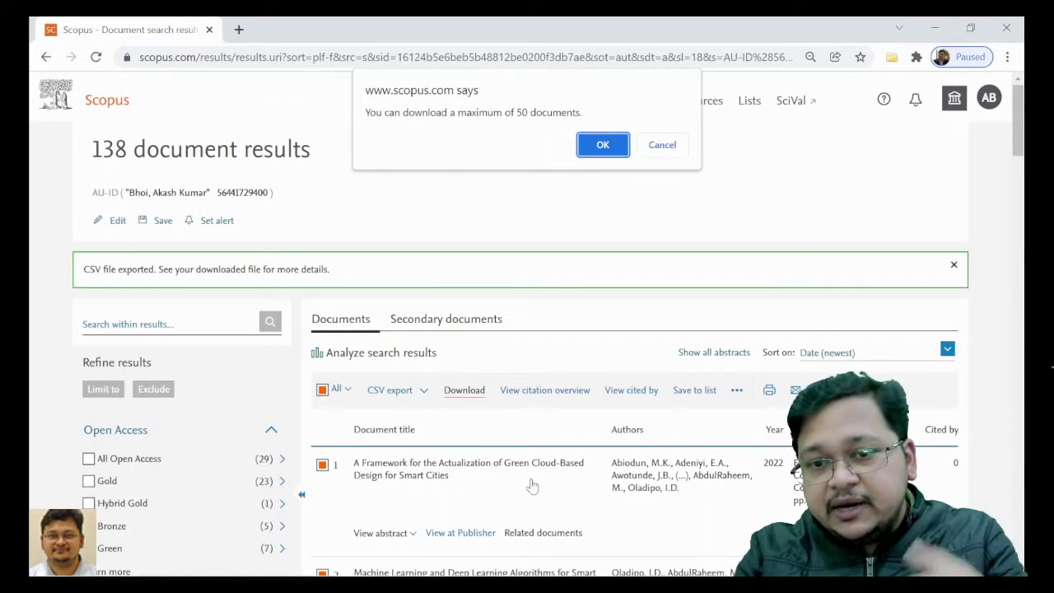
click(661, 145)
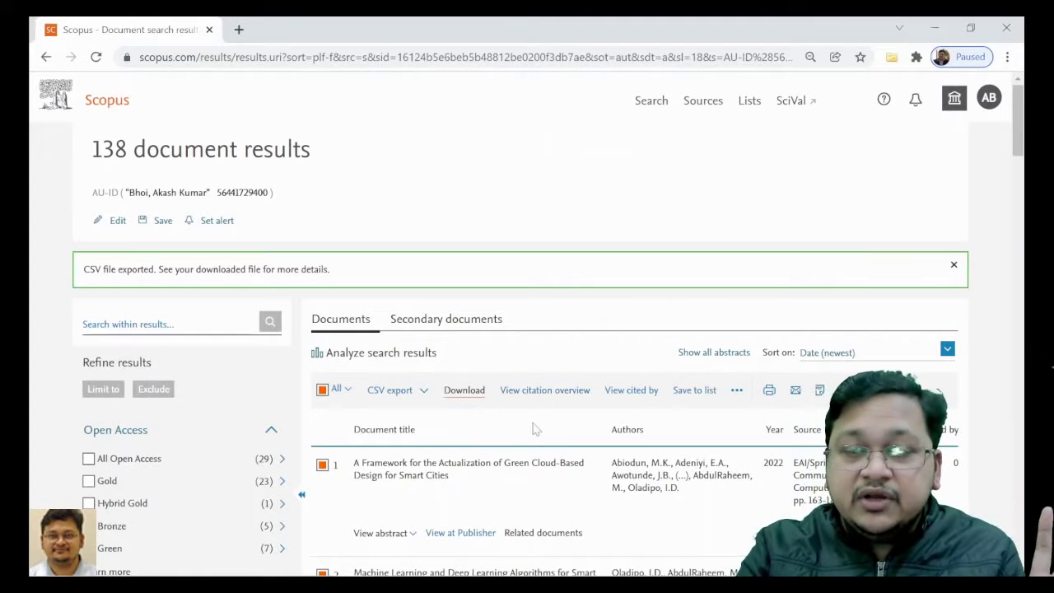
scroll(510, 383, down, 1)
scroll(511, 383, down, 2)
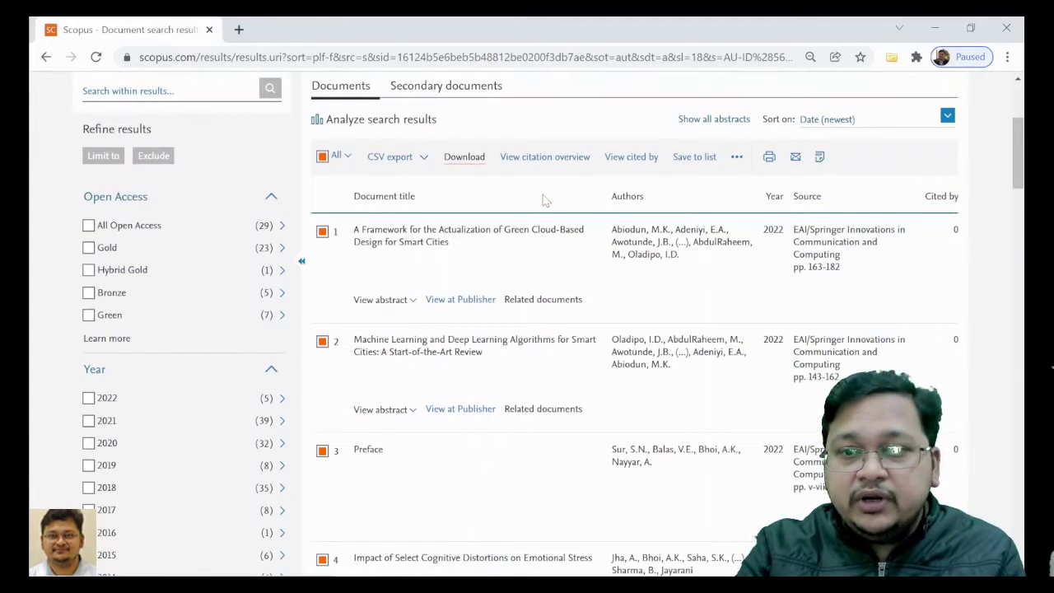
scroll(771, 321, up, 2)
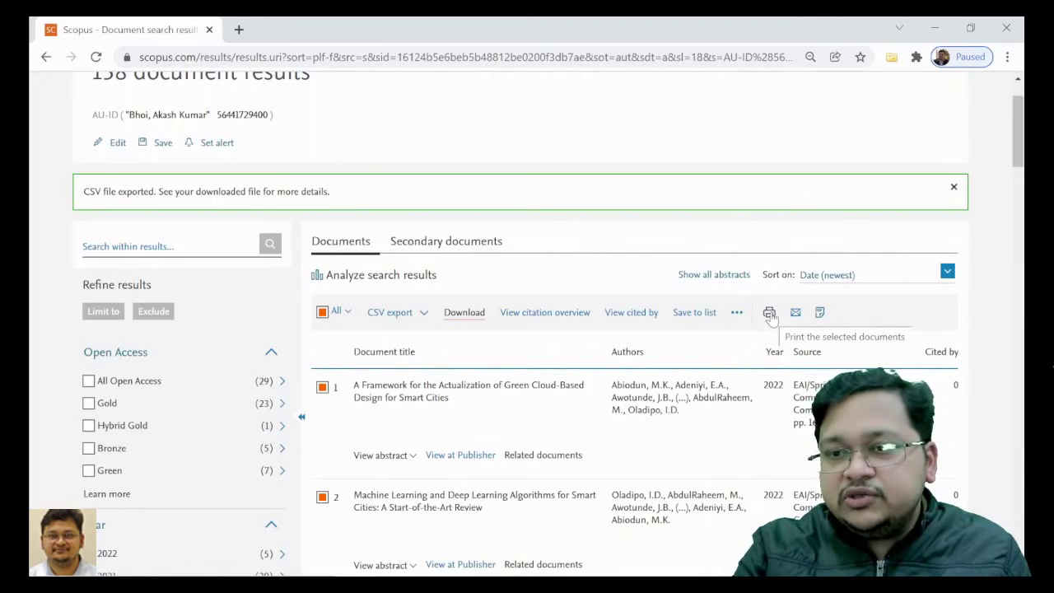
scroll(771, 318, down, 1)
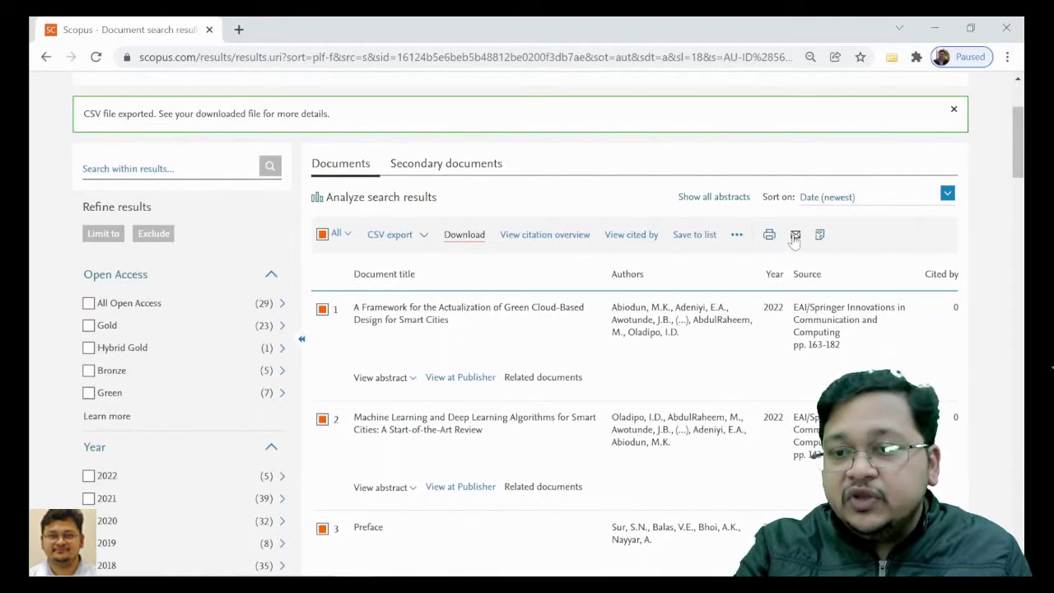
Start emailing the list with Serial identifiers included and Affiliations left out.
click(795, 237)
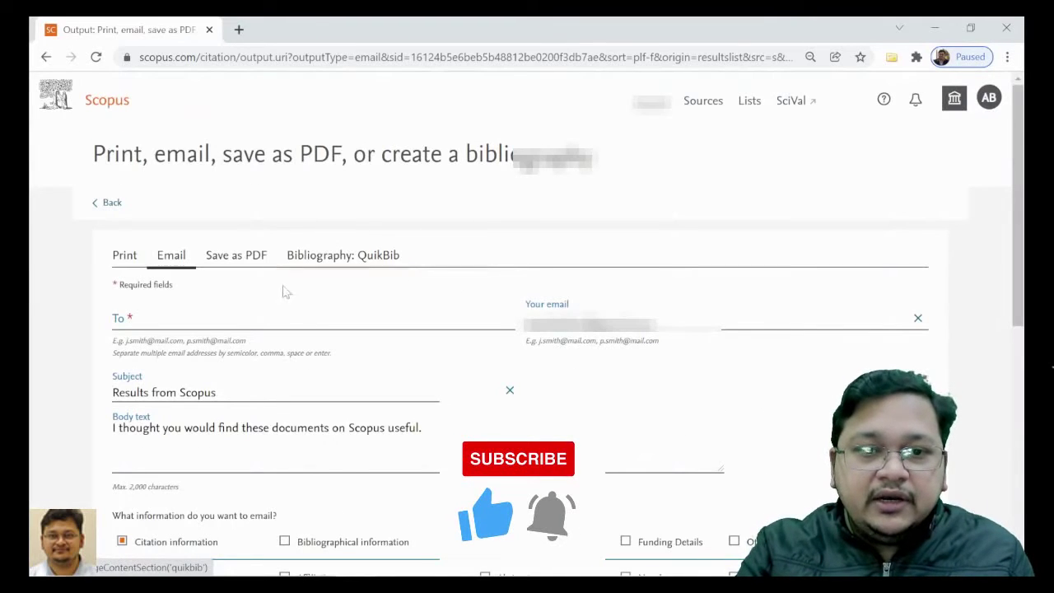
scroll(304, 203, down, 2)
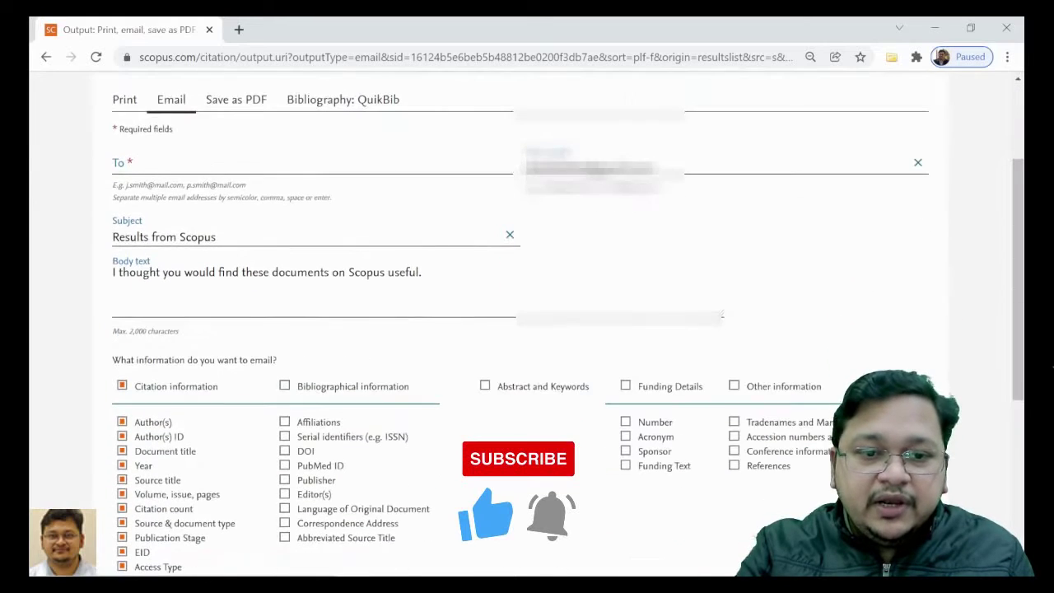
scroll(305, 203, down, 3)
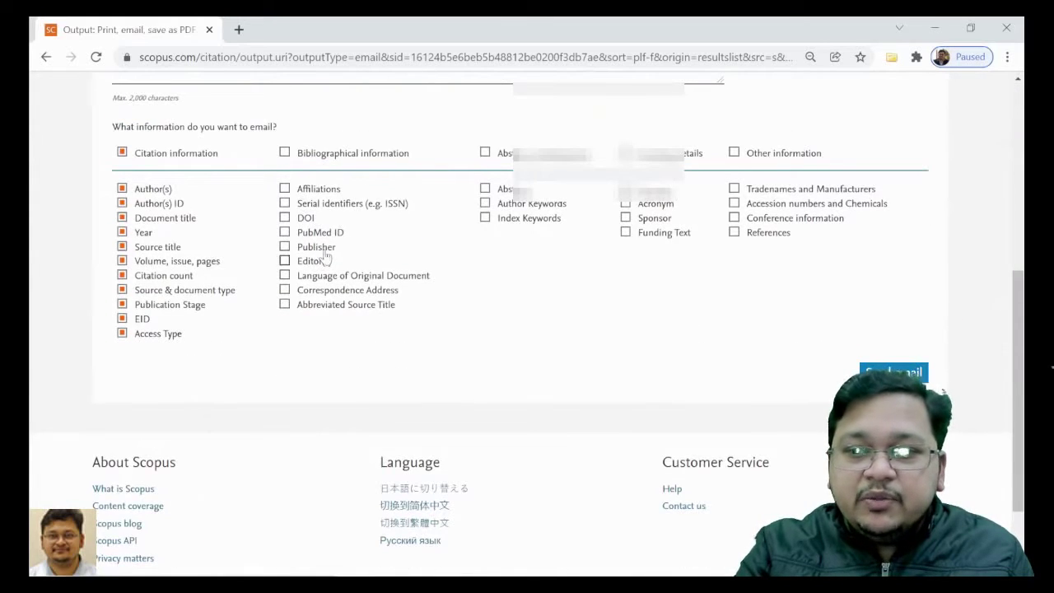
scroll(337, 263, up, 2)
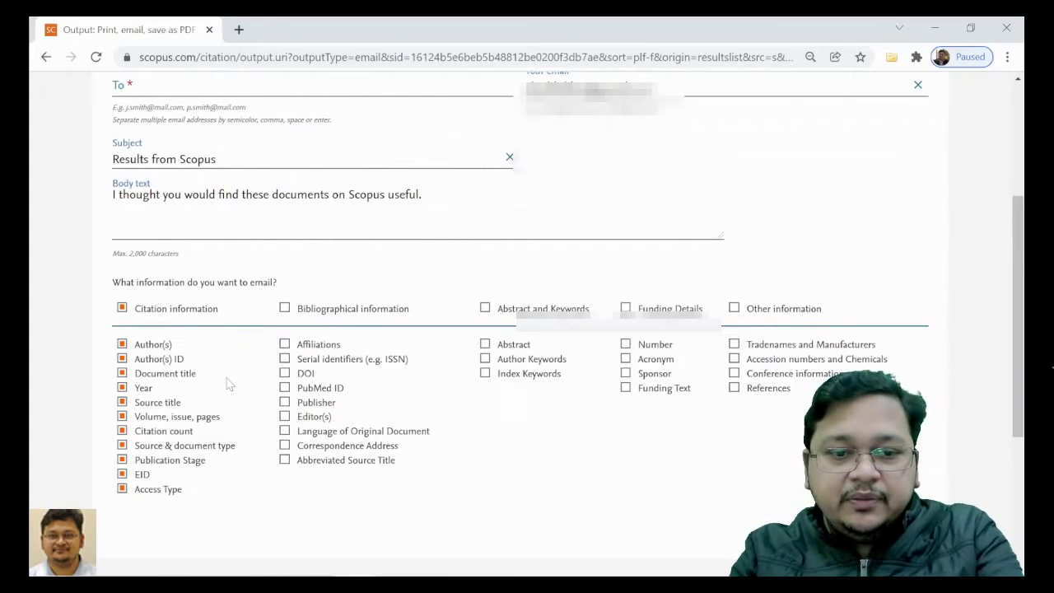
click(284, 344)
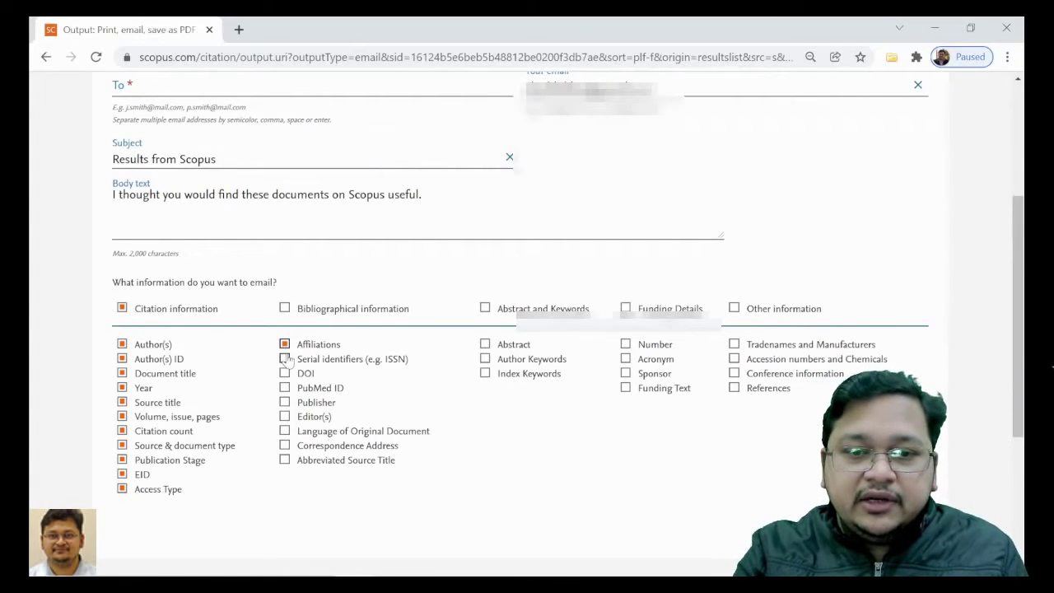
click(284, 360)
click(285, 344)
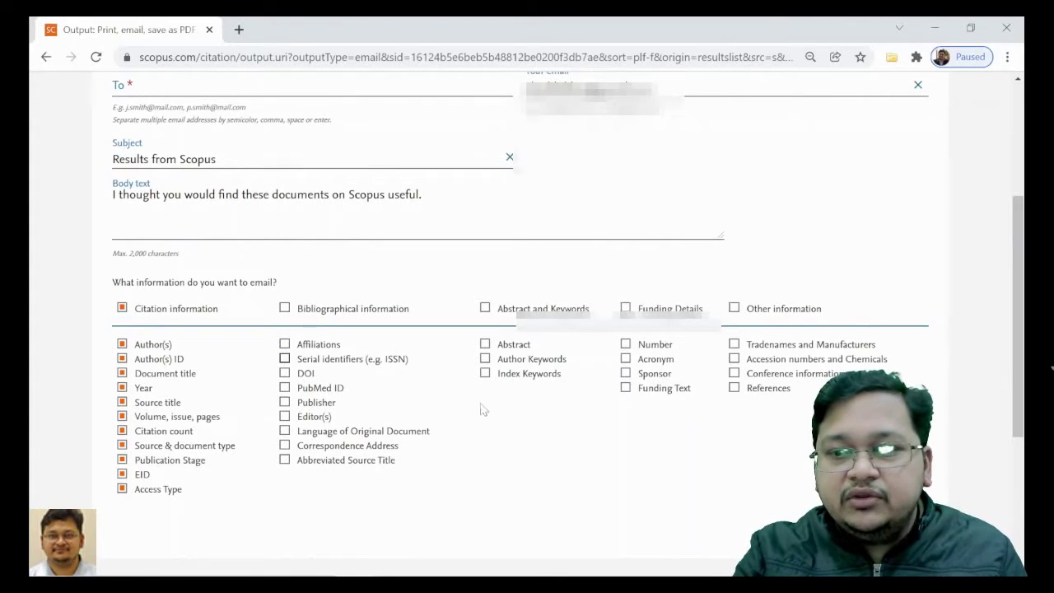
scroll(765, 461, up, 5)
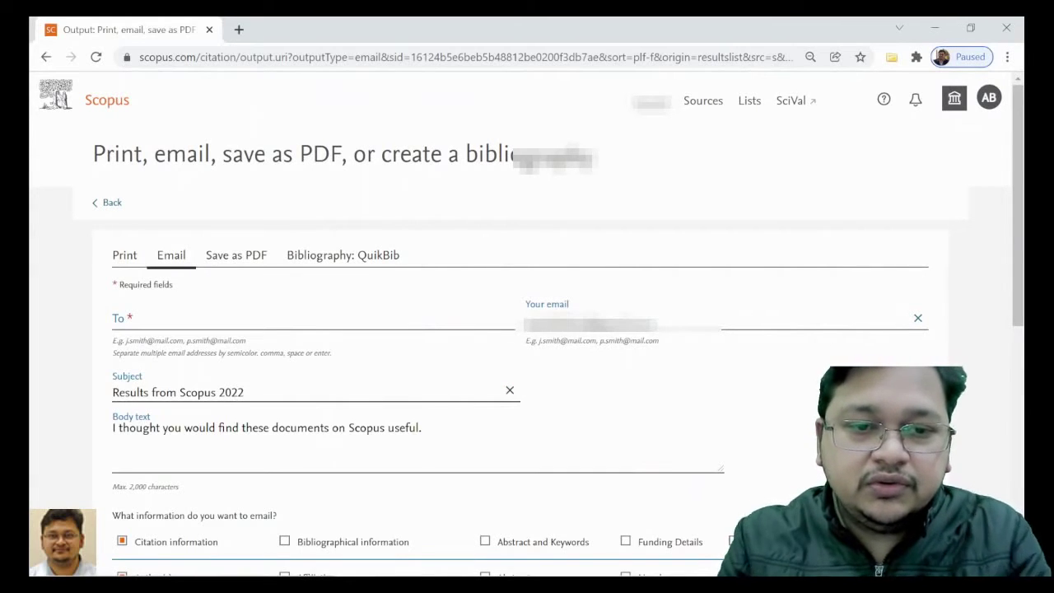
Change the email subject to 'Results from Scopus 2022'.
click(244, 392)
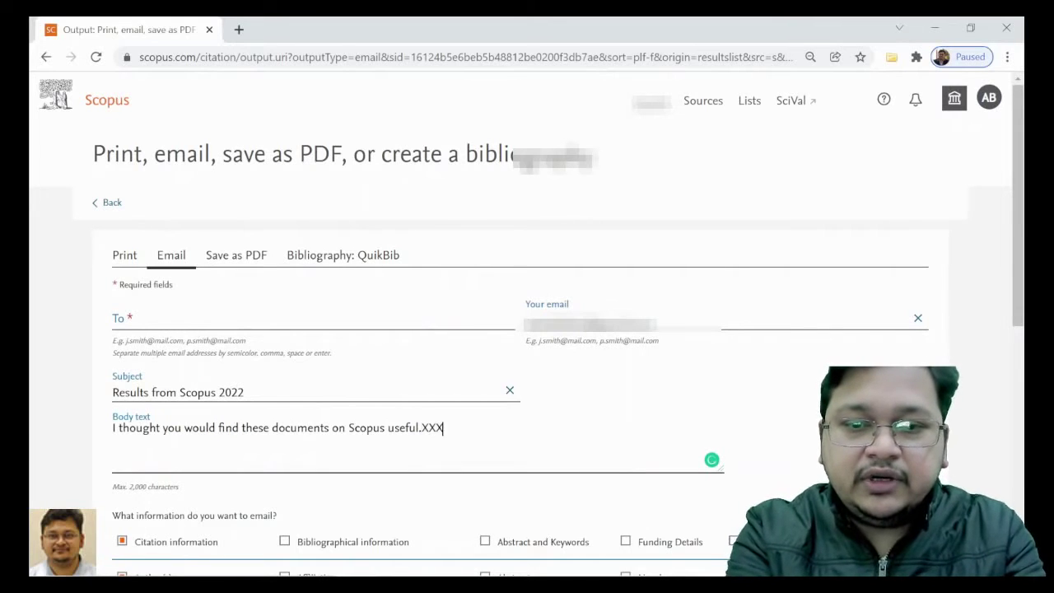
text(XXXXX)
scroll(527, 329, down, 5)
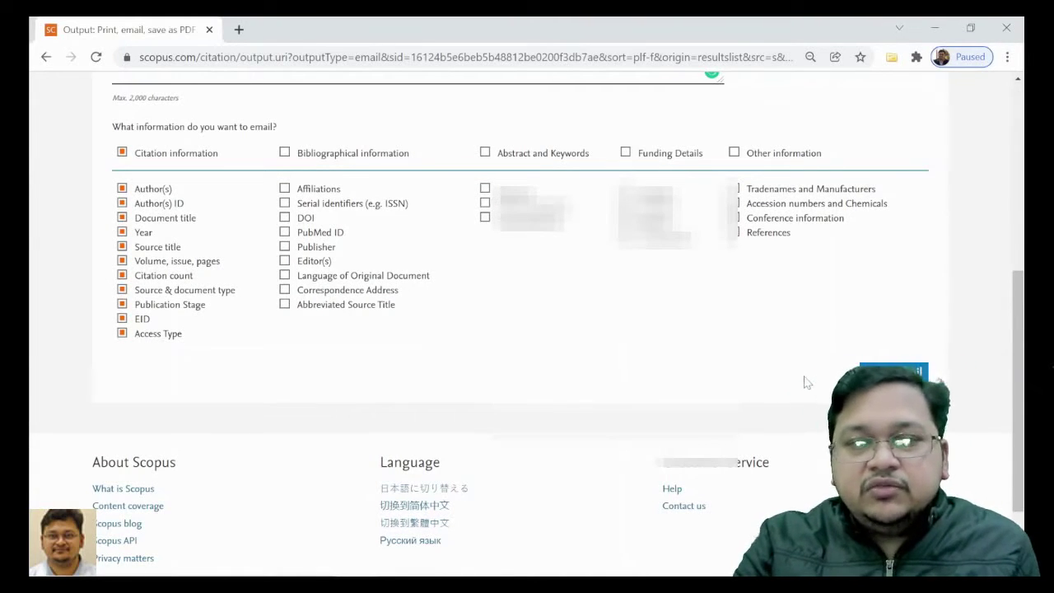
scroll(806, 382, up, 5)
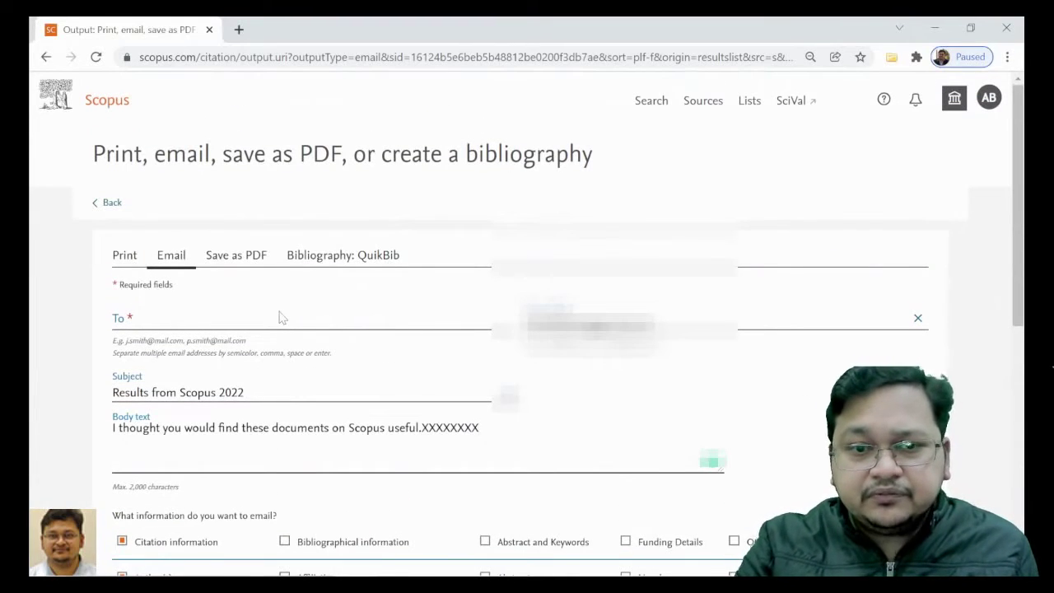
Return to the results list and save it as scopusresults (1).pdf.
click(102, 205)
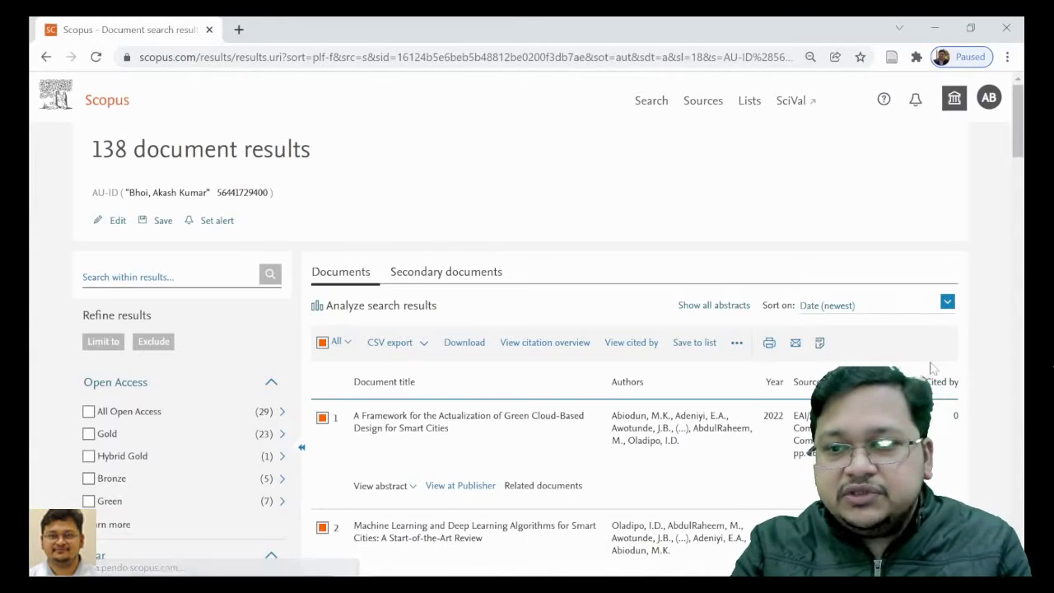
click(819, 344)
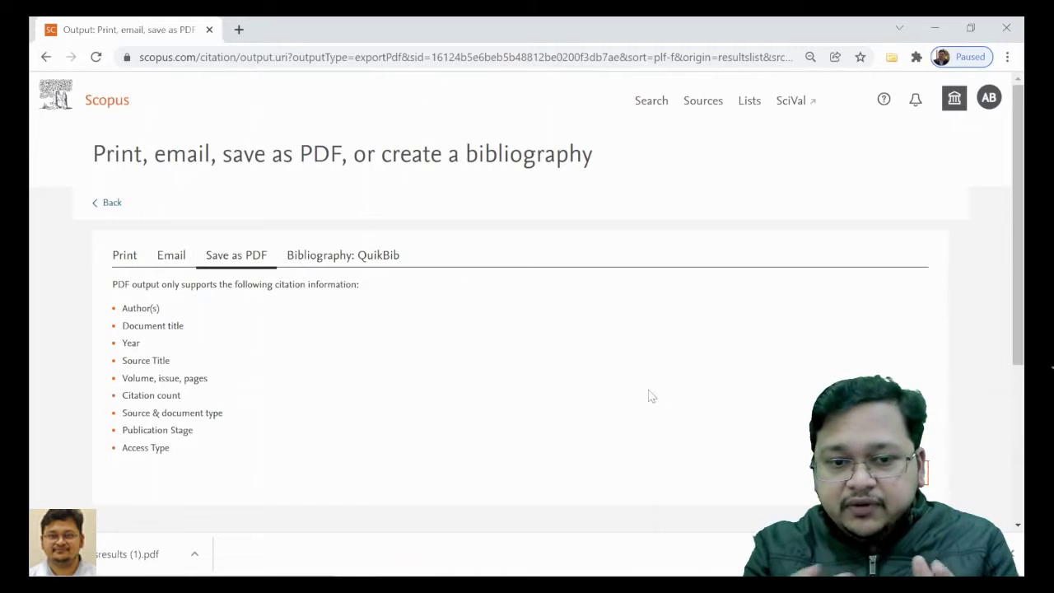
Open scopusresults (1).pdf in Chrome and scroll through its 35 pages.
click(137, 559)
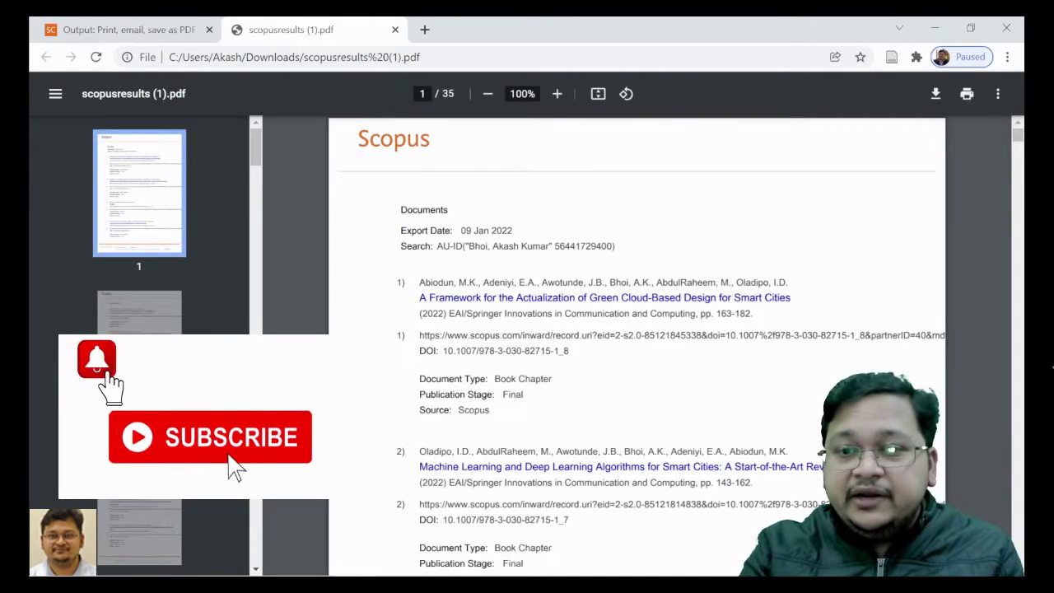
scroll(507, 350, down, 10)
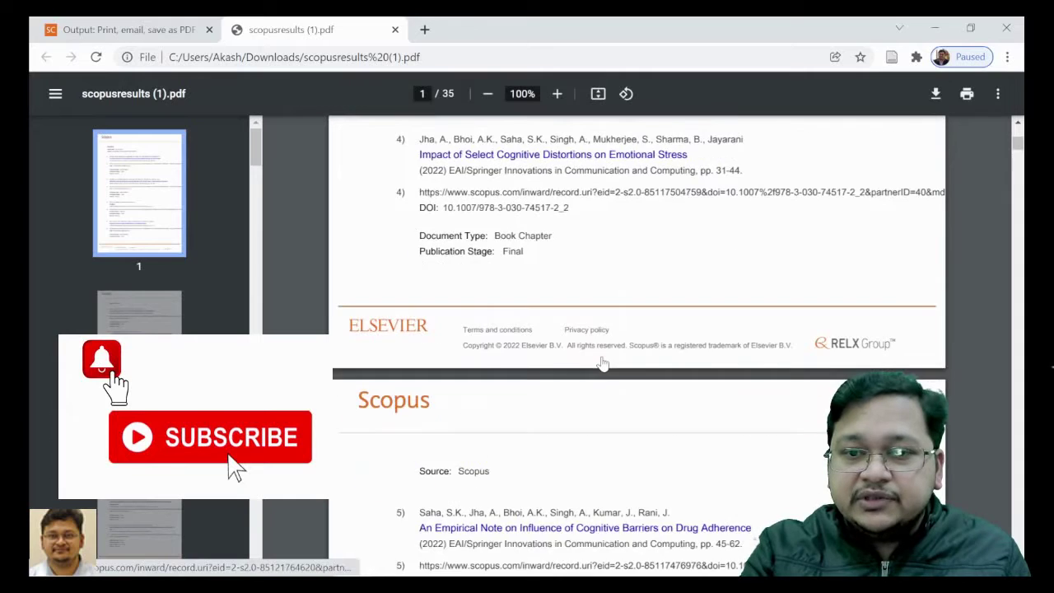
scroll(603, 363, down, 5)
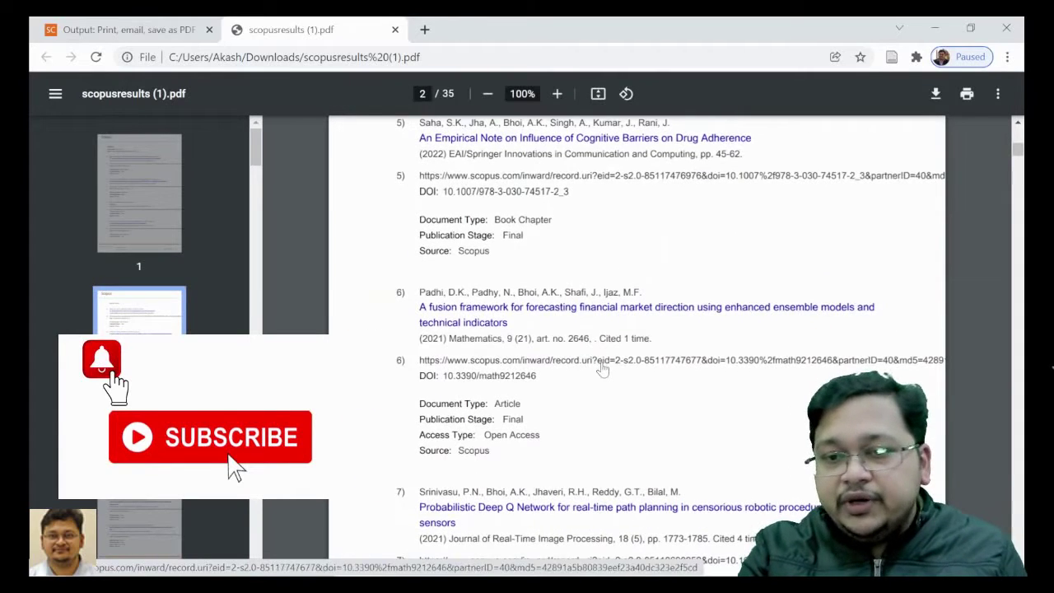
scroll(603, 366, down, 5)
scroll(602, 369, down, 10)
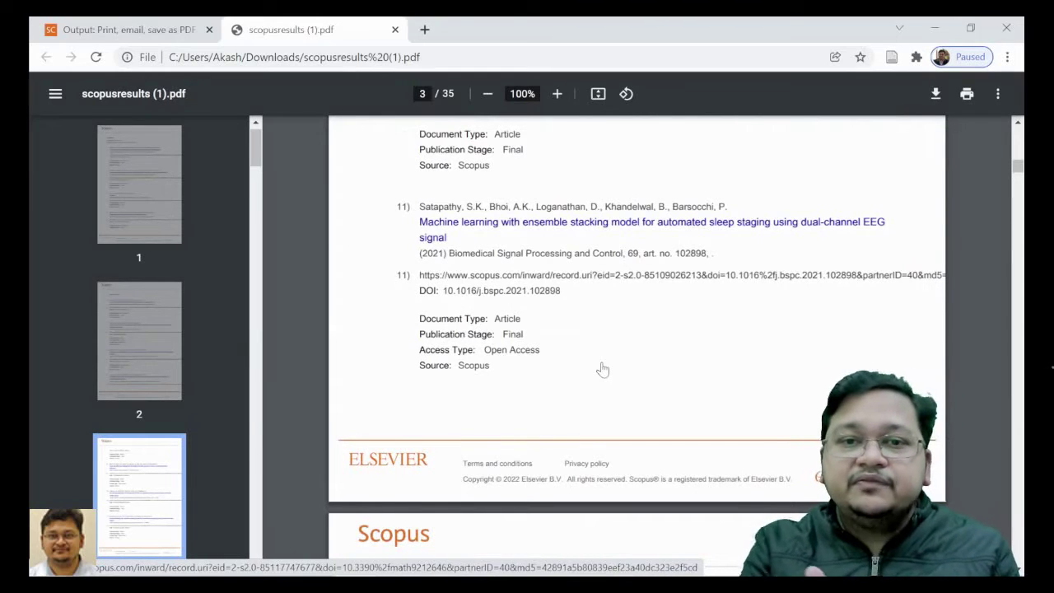
scroll(603, 370, down, 15)
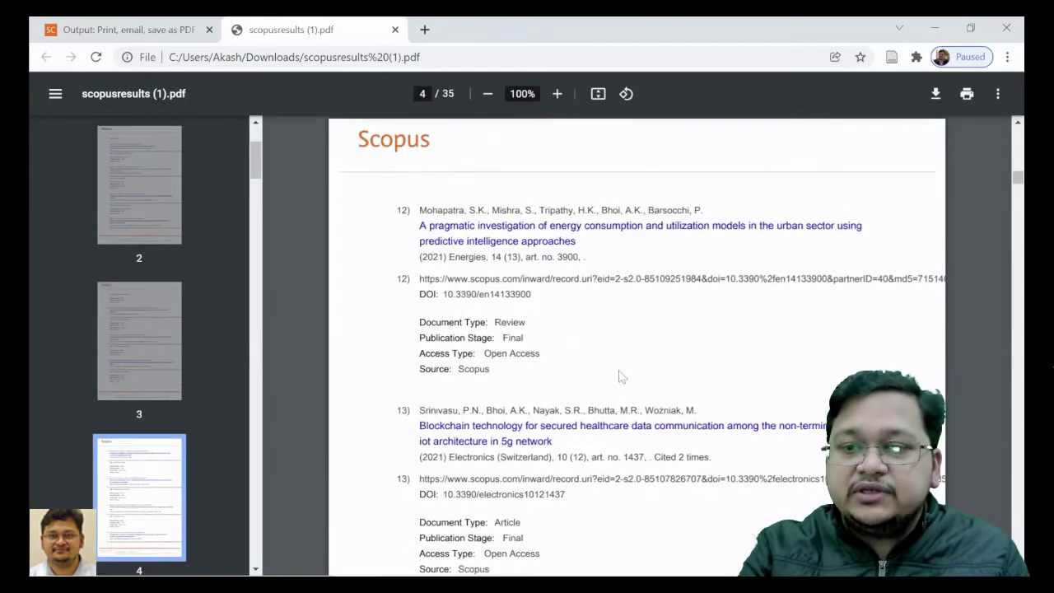
scroll(622, 376, down, 5)
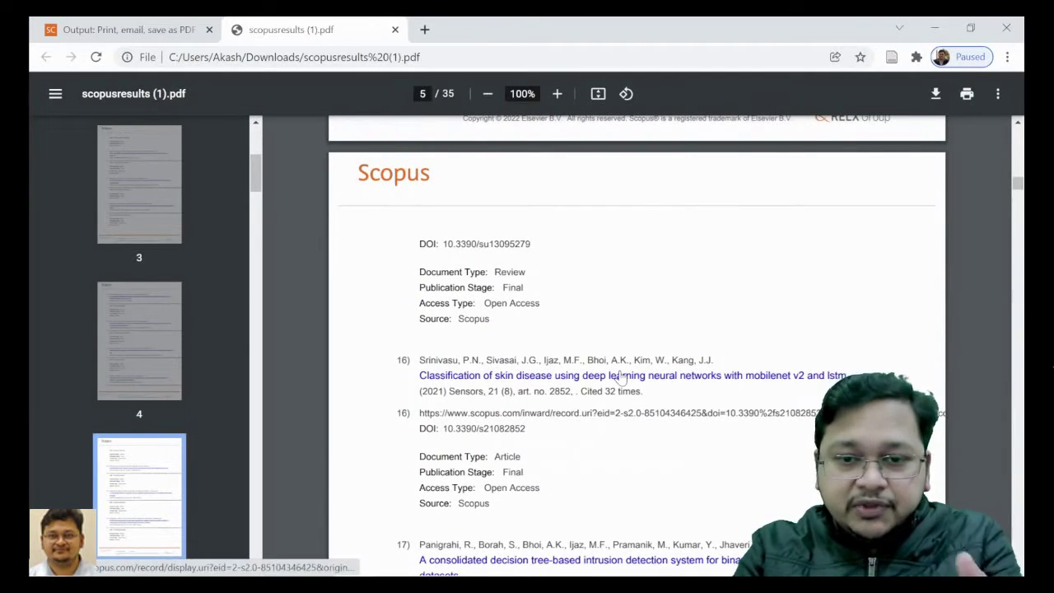
scroll(625, 378, down, 6)
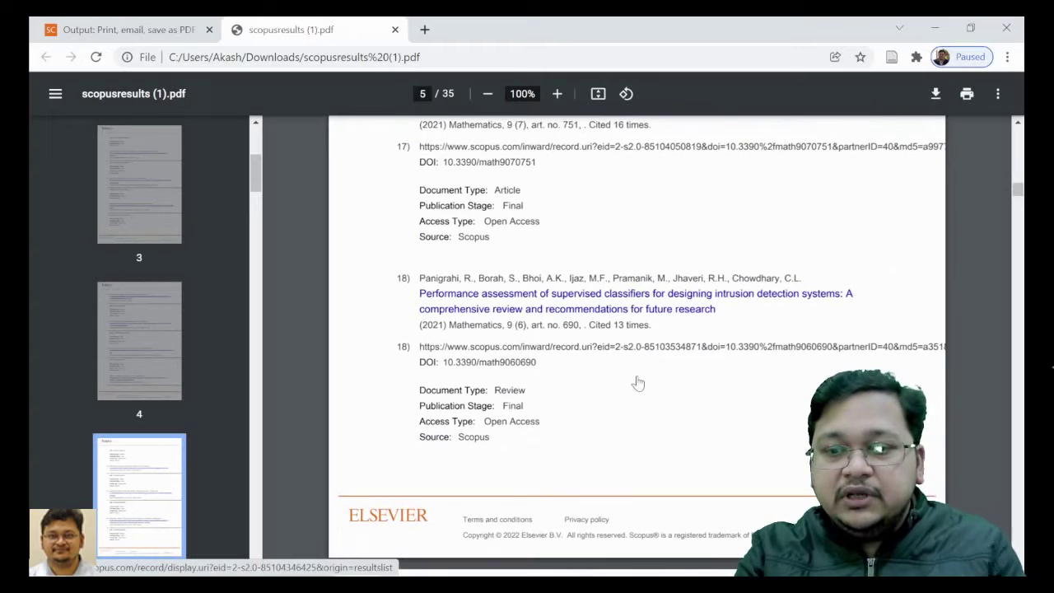
scroll(638, 382, down, 15)
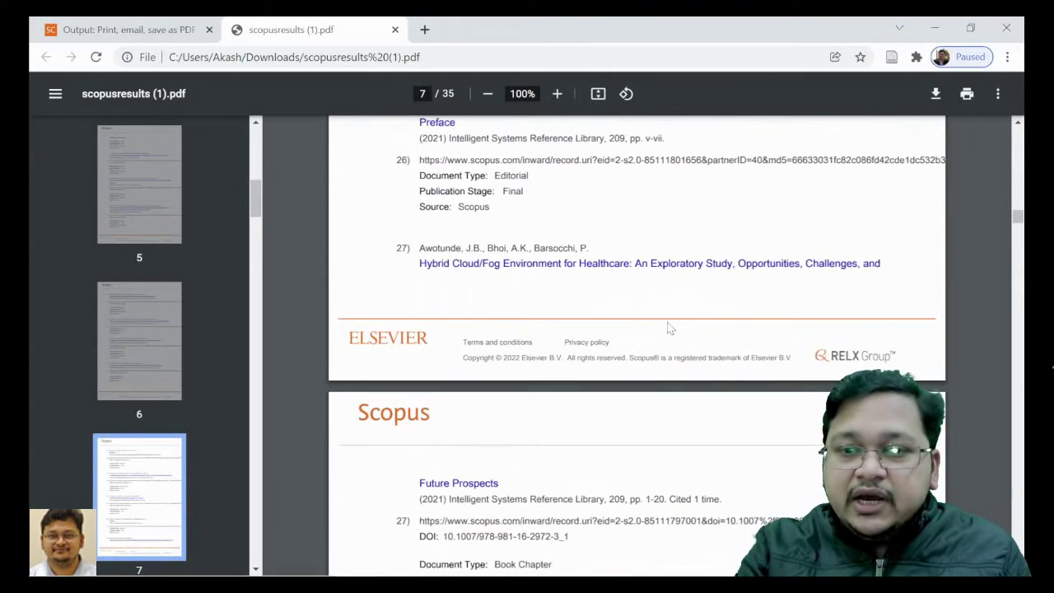
scroll(626, 298, up, 5)
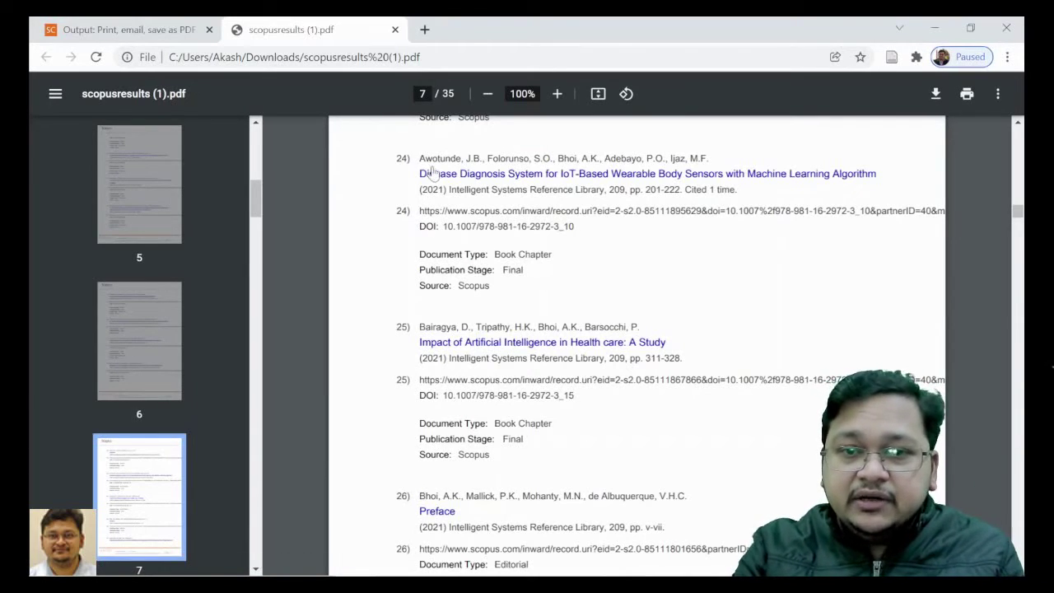
Highlight entry 24's authors, Document Type: Book Chapter and Publication Stage: Final lines.
drag(419, 158, 621, 160)
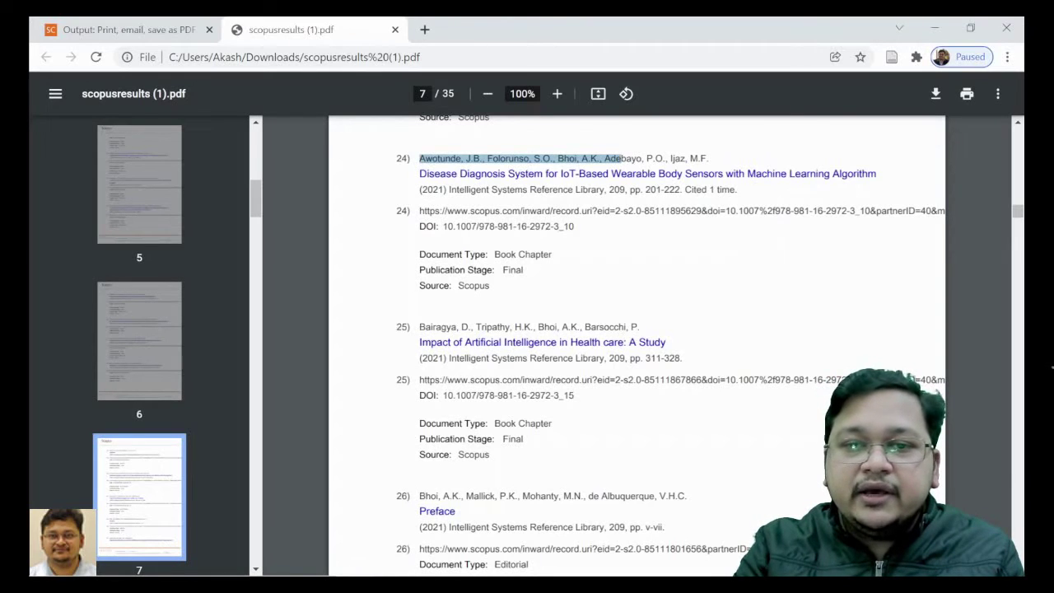
drag(419, 254, 552, 254)
drag(419, 270, 523, 270)
click(541, 278)
drag(419, 285, 491, 286)
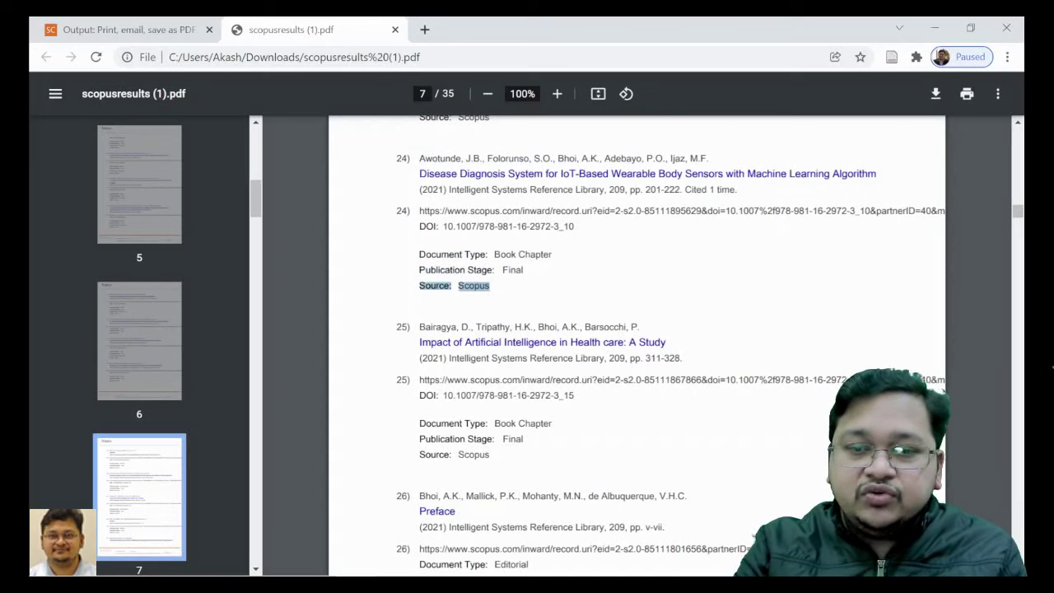
scroll(508, 354, up, 6)
scroll(636, 346, up, 2)
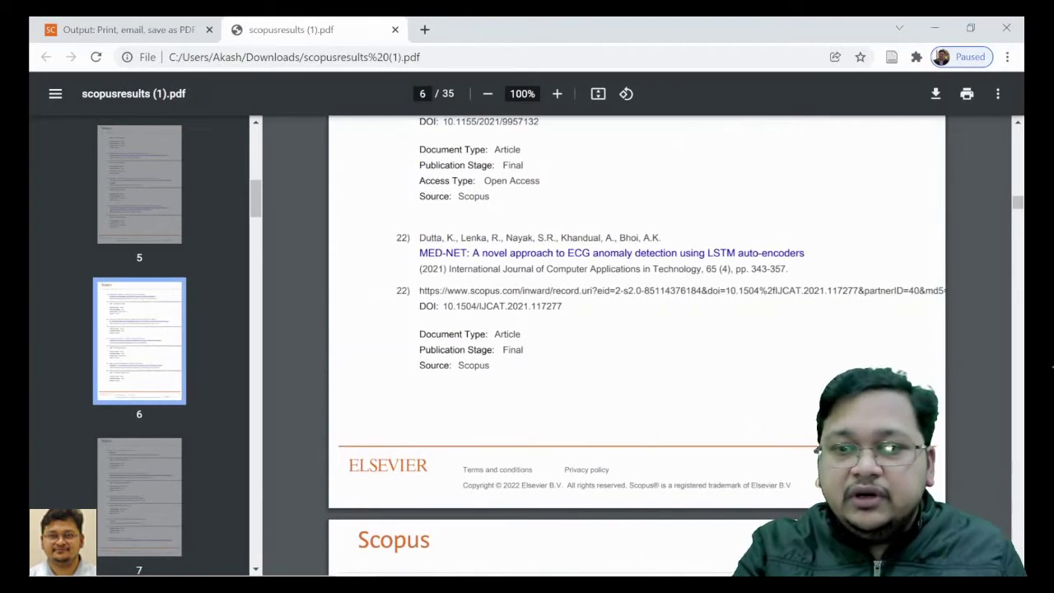
scroll(636, 346, up, 3)
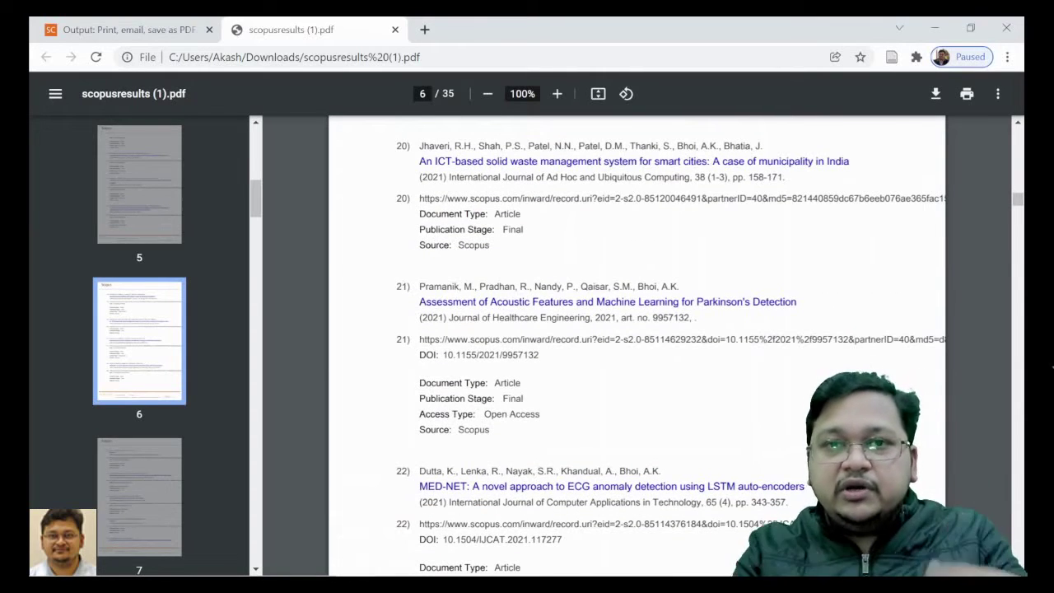